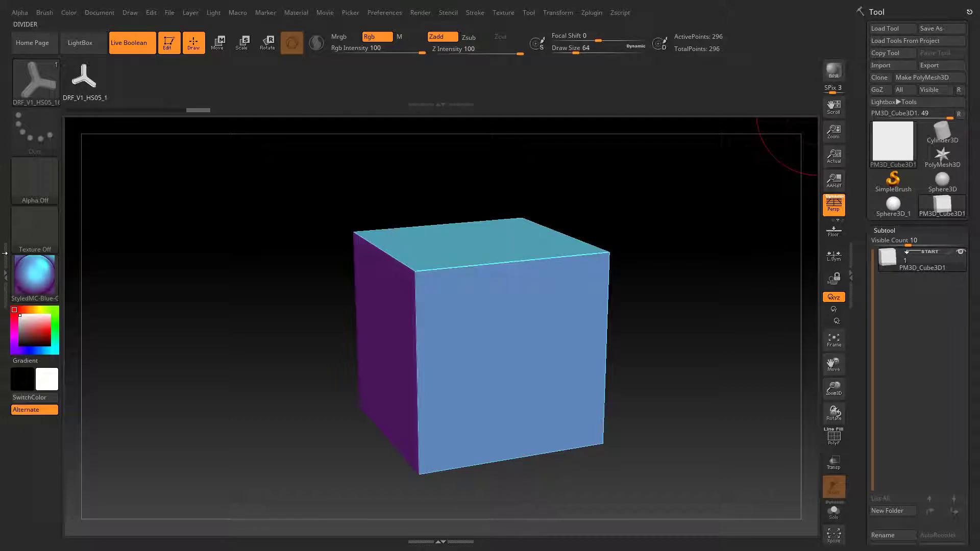
# Step: Open the empty side tray and dock the Brush palette in it
pyautogui.click(4, 253)
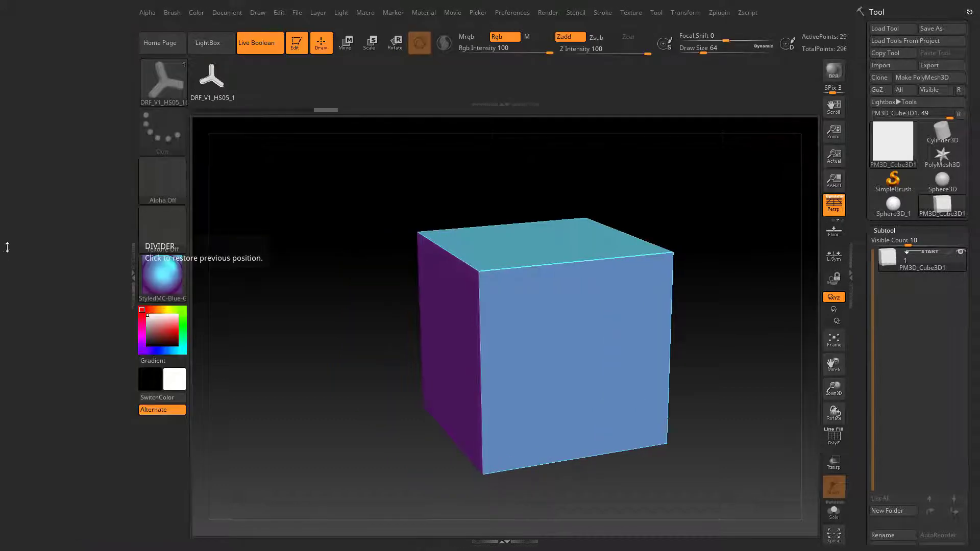
pyautogui.click(174, 12)
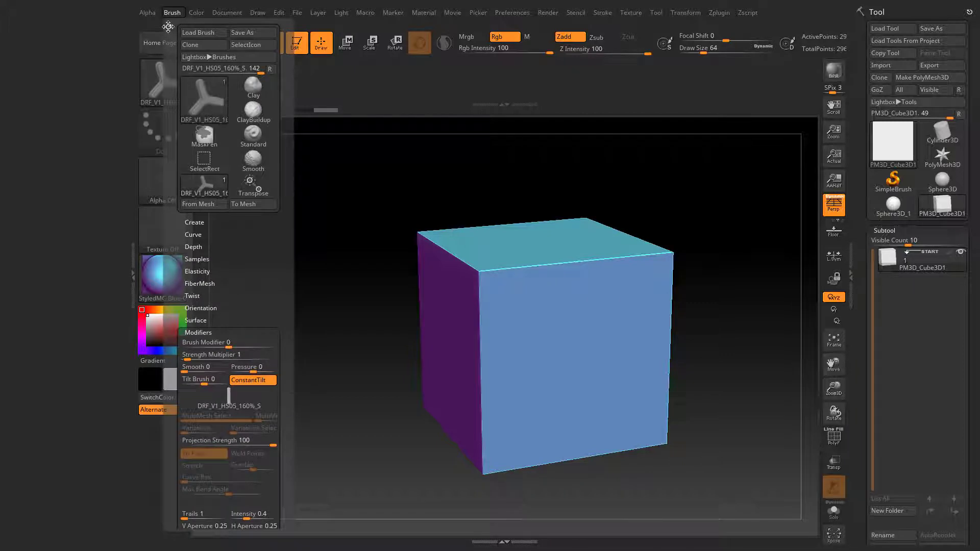
pyautogui.moveTo(168, 27)
pyautogui.mouseDown()
pyautogui.moveTo(52, 35)
pyautogui.moveTo(30, 20)
pyautogui.mouseUp()
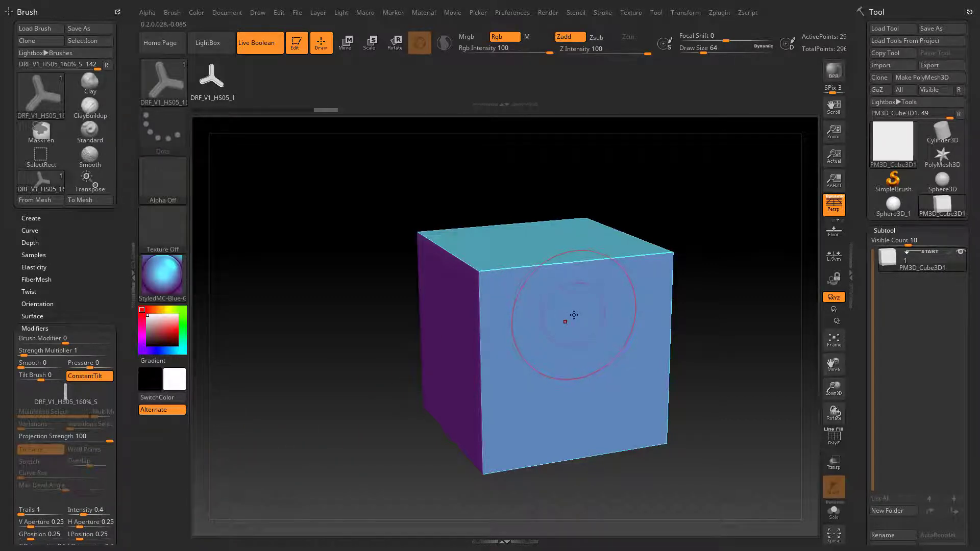
# Step: Insert the three-armed mesh on one cube face, set Projection Strength to 0, and insert the mesh on the adjacent face
pyautogui.moveTo(572, 319); pyautogui.dragTo(564, 400)
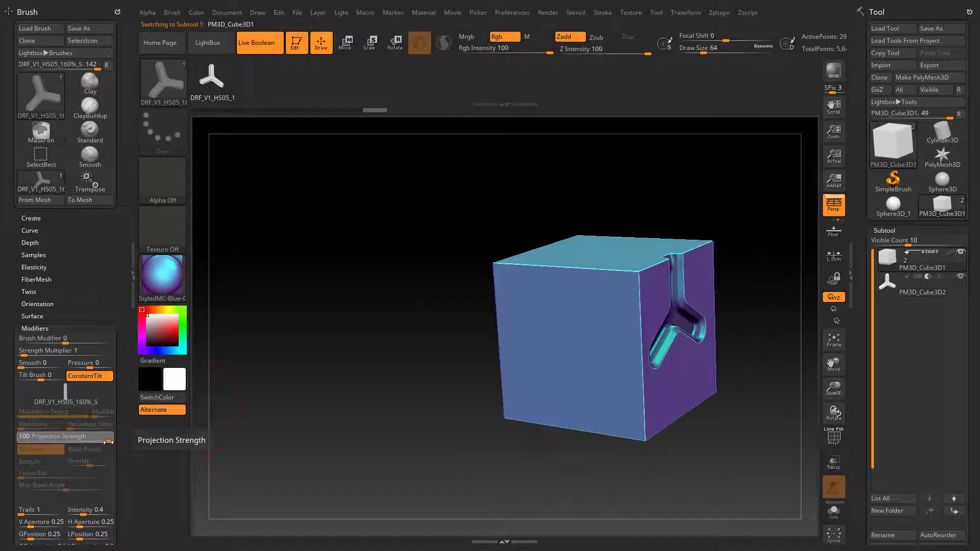
pyautogui.moveTo(90, 440); pyautogui.dragTo(14, 446)
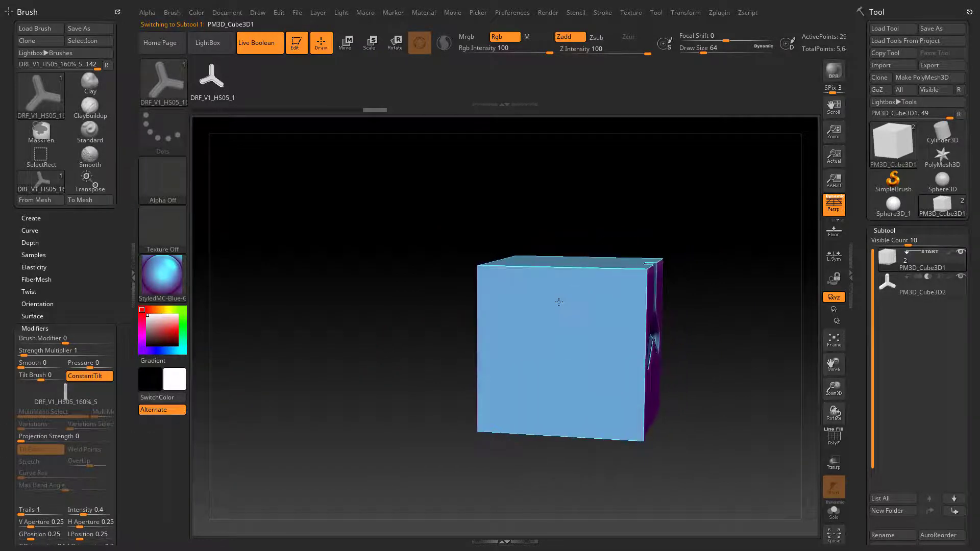
pyautogui.moveTo(561, 301); pyautogui.dragTo(591, 353)
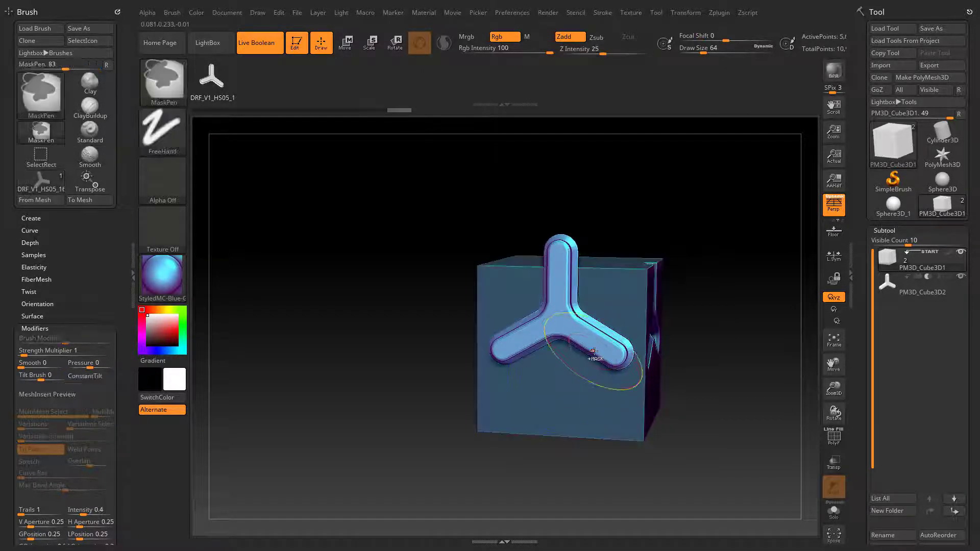
# Step: Split the newly inserted three-armed mesh into its own subtool and set it to subtract from the cube
pyautogui.keyDown('ctrl'); pyautogui.click(775, 343); pyautogui.keyUp('ctrl')
pyautogui.click(927, 277)
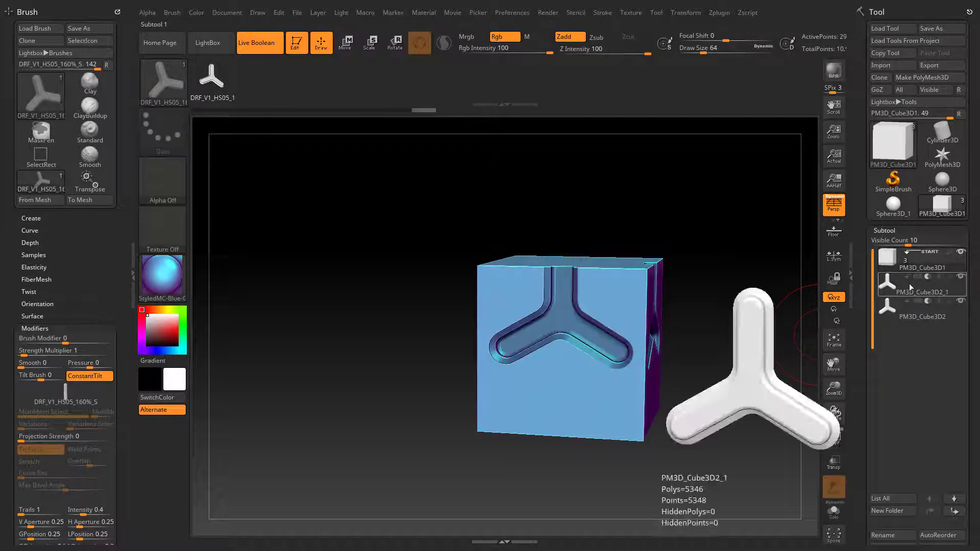
pyautogui.keyDown('ctrl'); pyautogui.moveTo(681, 284); pyautogui.dragTo(687, 316, button='right'); pyautogui.keyUp('ctrl')
pyautogui.click(918, 291)
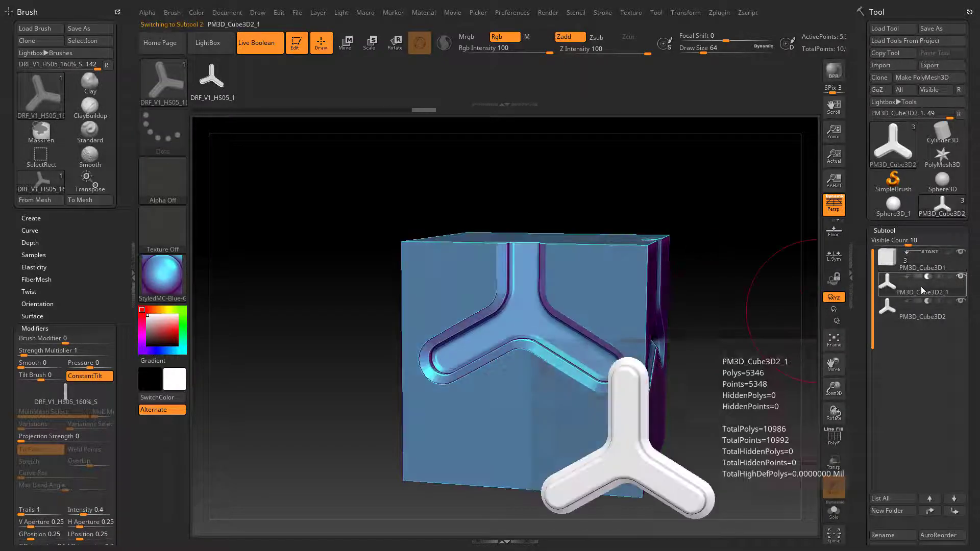
pyautogui.moveTo(755, 340); pyautogui.dragTo(670, 353, button='right')
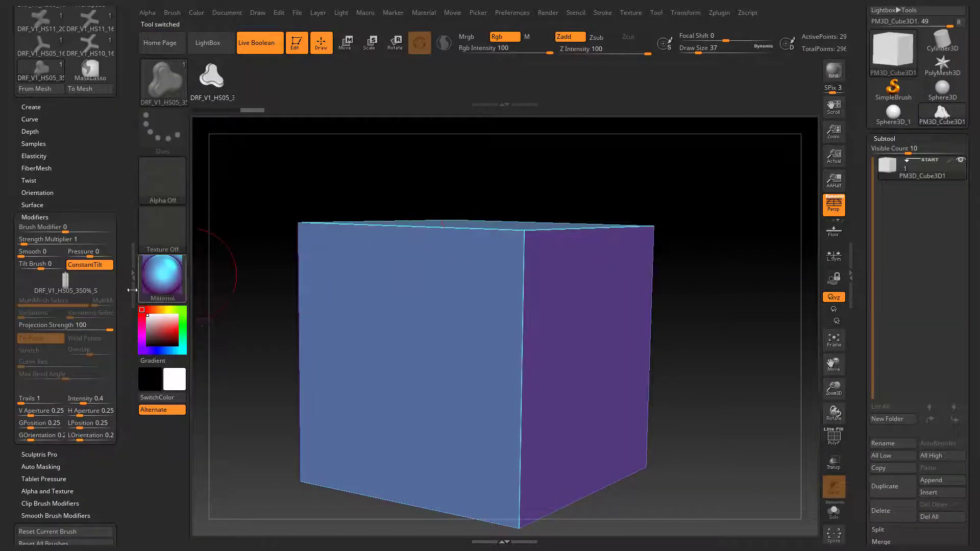
# Step: With Projection Strength set to 0, insert the three-lobed mesh near the cube face's upper edge and make it a subtractive subtool
pyautogui.moveTo(61, 326); pyautogui.dragTo(110, 331)
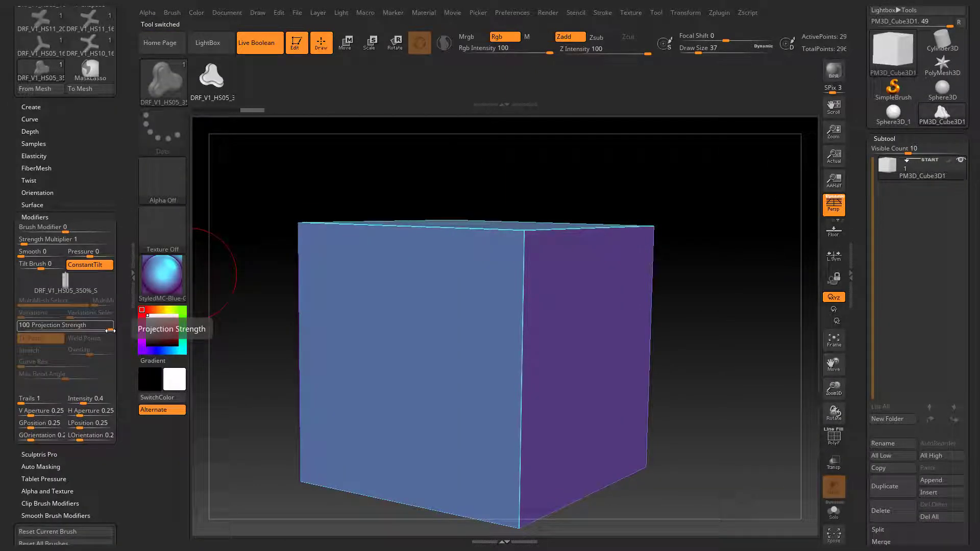
pyautogui.moveTo(110, 330); pyautogui.dragTo(20, 326)
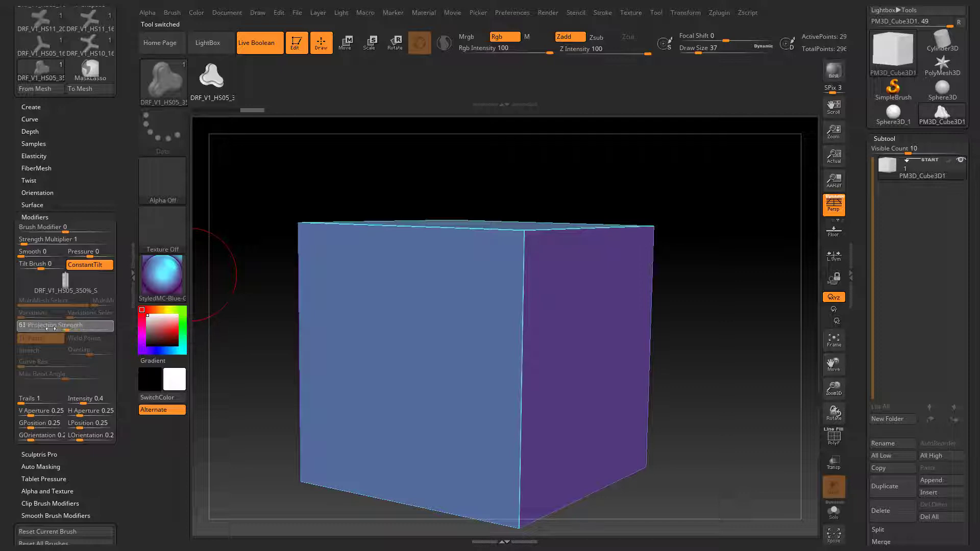
pyautogui.moveTo(414, 261)
pyautogui.mouseDown()
pyautogui.moveTo(399, 332)
pyautogui.moveTo(408, 303)
pyautogui.mouseUp()
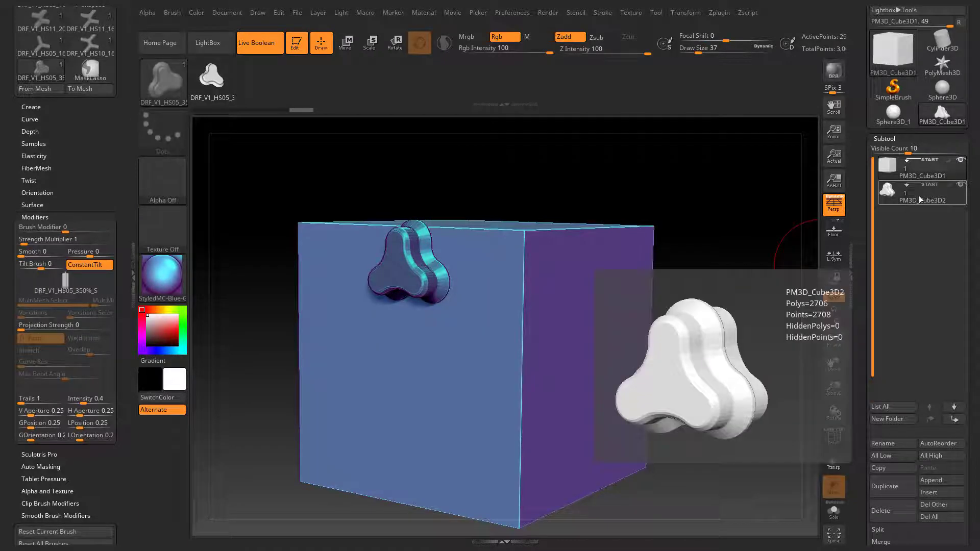
pyautogui.click(926, 189)
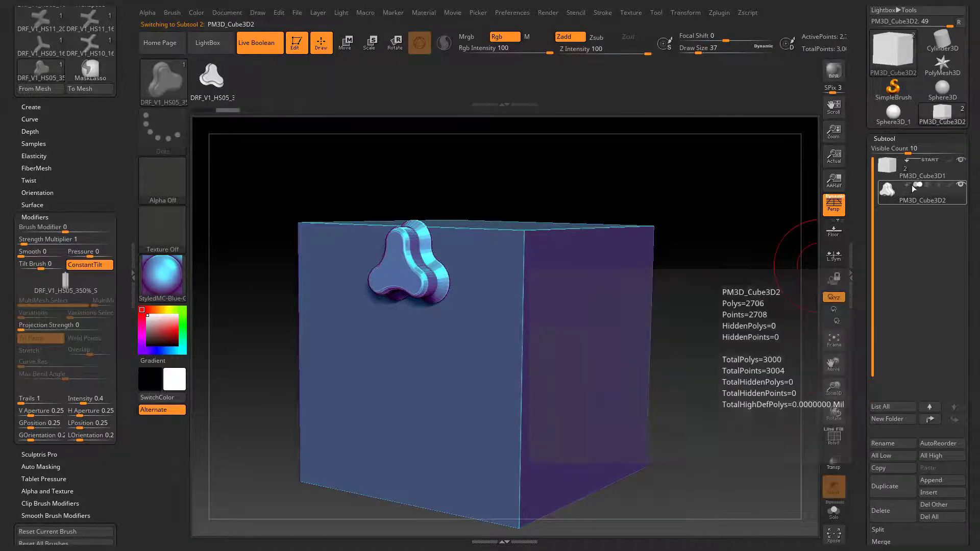
# Step: Viewing the face straight on, move the three-lobed cutter along X so it is centred on the face's vertical edge
pyautogui.keyDown('shift'); pyautogui.moveTo(550, 218); pyautogui.dragTo(562, 271); pyautogui.keyUp('shift')
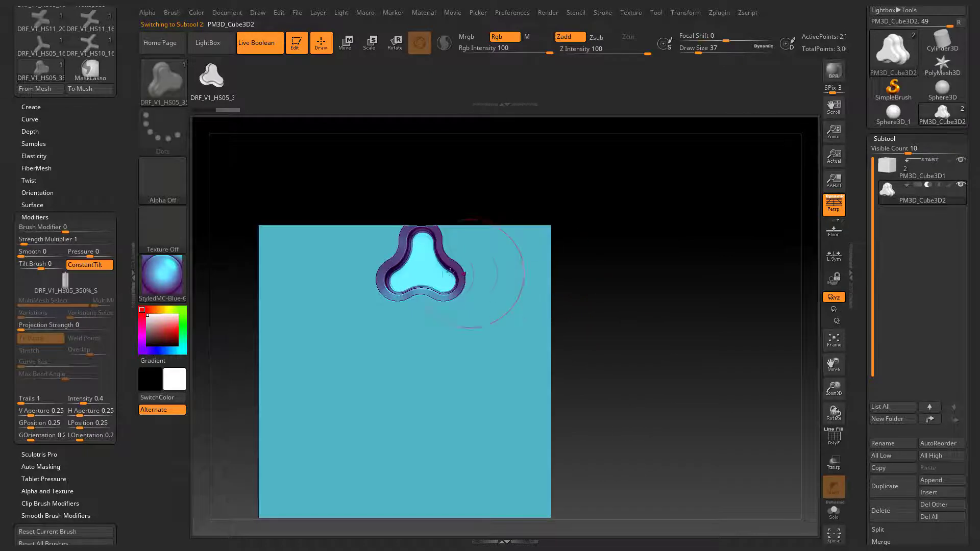
pyautogui.press('e')
pyautogui.moveTo(419, 260); pyautogui.dragTo(194, 259)
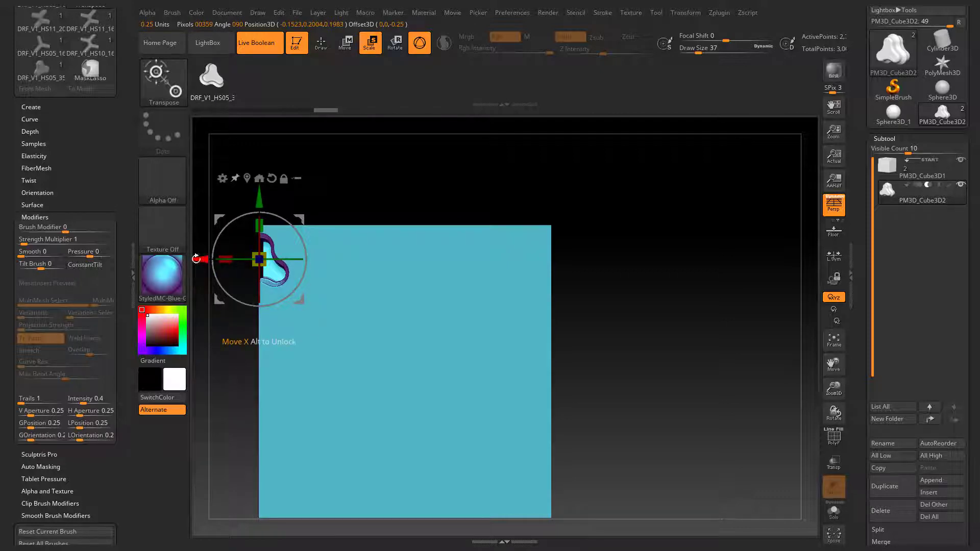
pyautogui.click(128, 271)
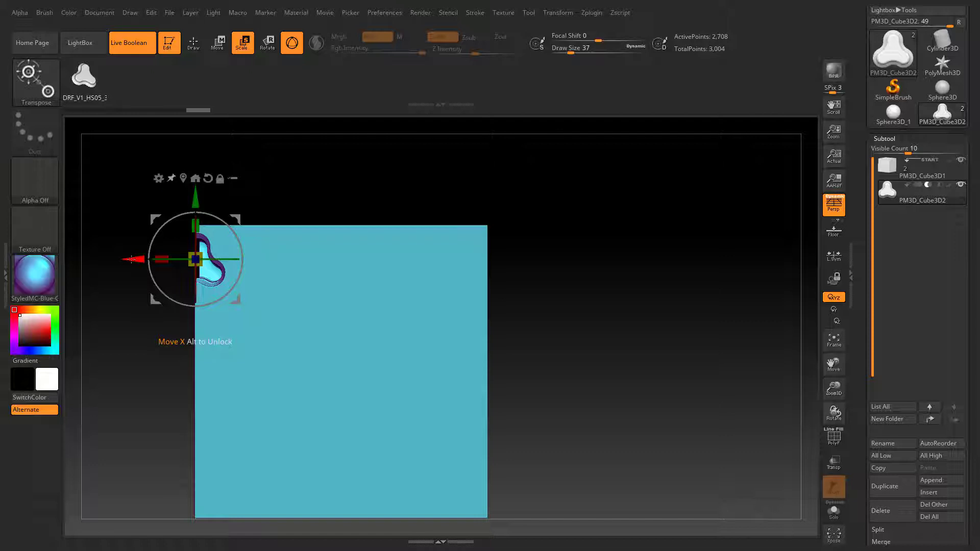
# Step: Duplicate the cutter along X and repeat the copy to form an evenly spaced row of five across the face
pyautogui.keyDown('ctrl'); pyautogui.moveTo(131, 259); pyautogui.dragTo(202, 266); pyautogui.keyUp('ctrl')
pyautogui.press('1')
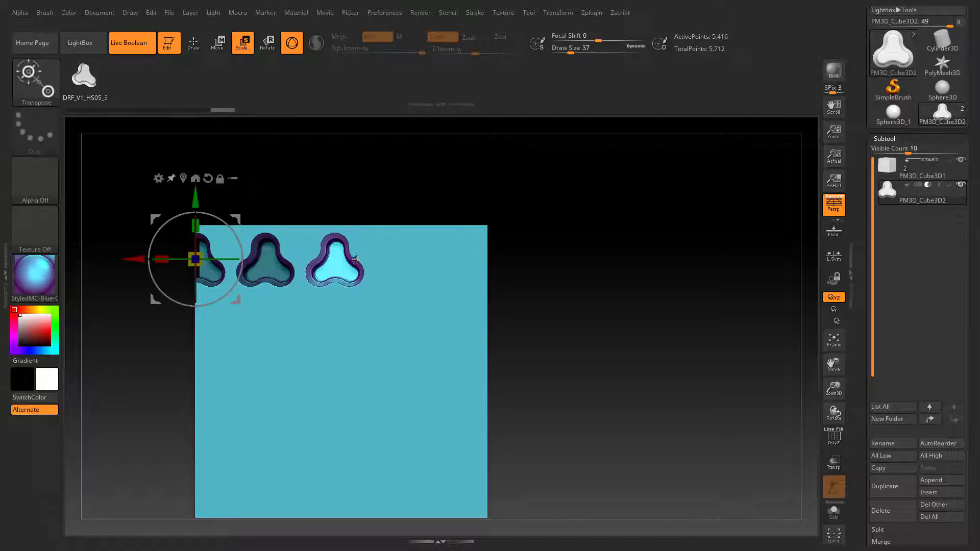
pyautogui.press('1')
pyautogui.press('1')
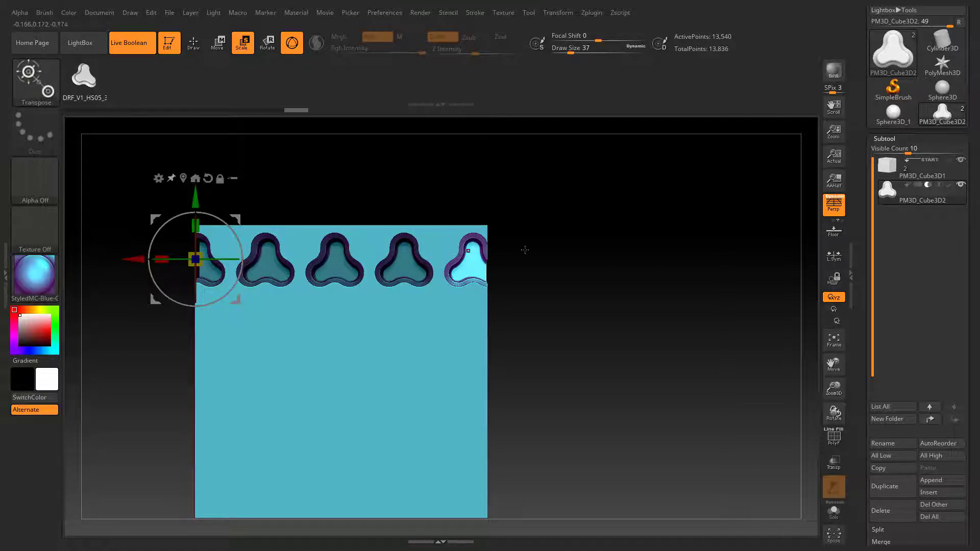
# Step: Clear the row's mask and centre the gizmo on all five cutters, with perspective turned off
pyautogui.press('ctrl')
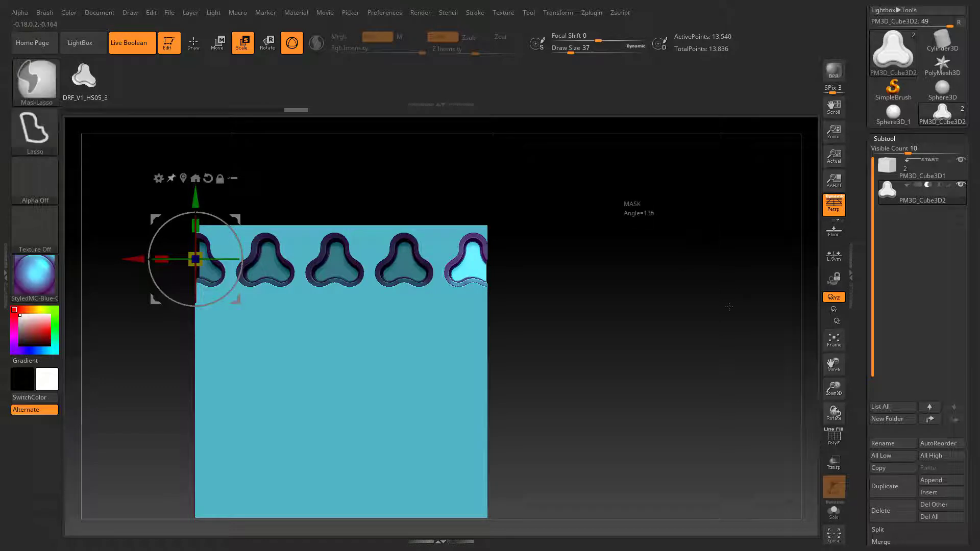
pyautogui.keyDown('ctrl'); pyautogui.moveTo(729, 307); pyautogui.dragTo(715, 301); pyautogui.keyUp('ctrl')
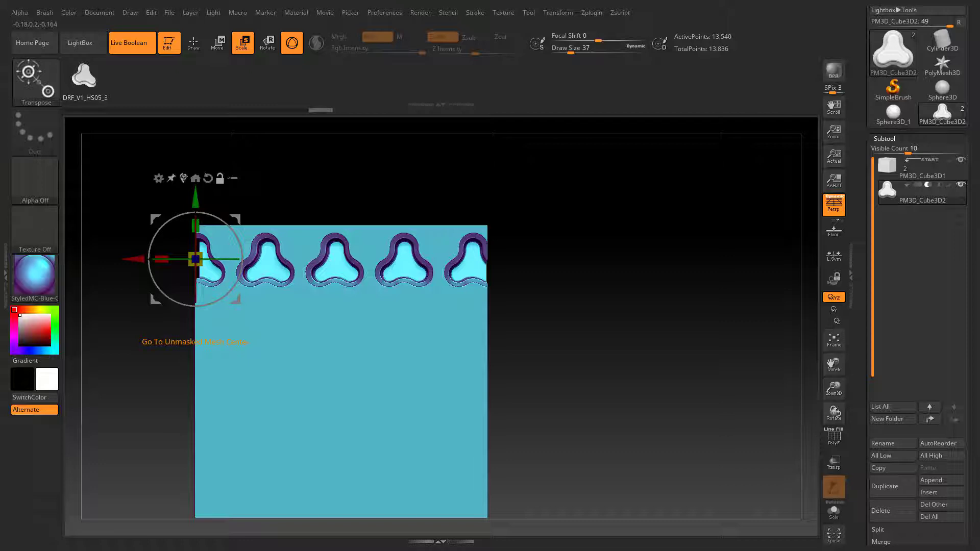
pyautogui.click(183, 177)
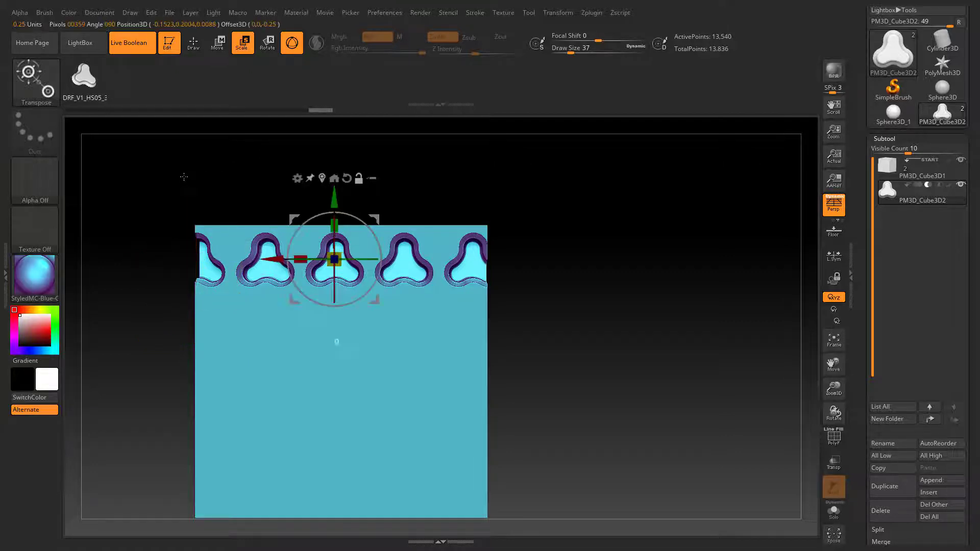
pyautogui.click(834, 205)
pyautogui.keyDown('alt'); pyautogui.moveTo(510, 245); pyautogui.dragTo(613, 235); pyautogui.keyUp('alt')
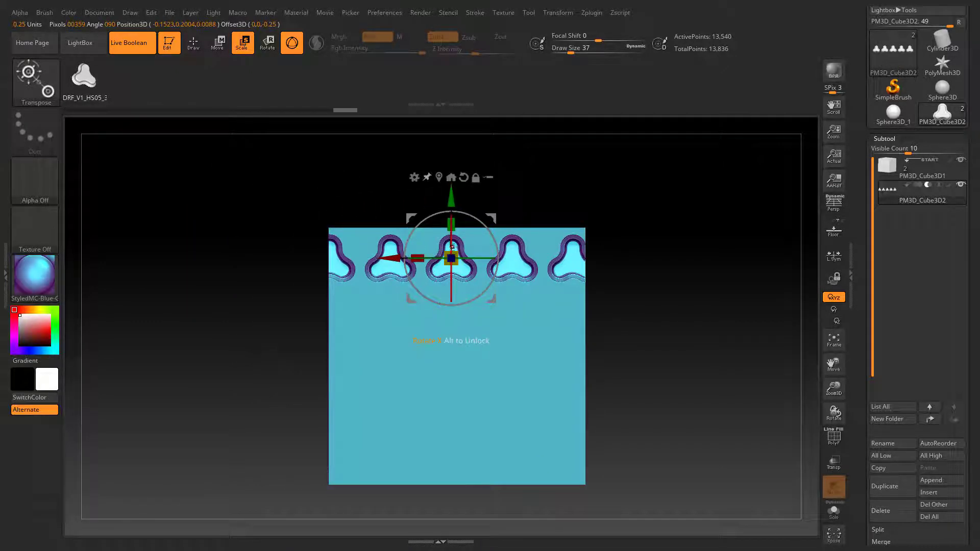
# Step: Widen the cutter row to fit the face, move it down to the lower edge, and recentre the gizmo on it
pyautogui.moveTo(451, 251); pyautogui.dragTo(456, 252)
pyautogui.moveTo(389, 255); pyautogui.dragTo(394, 255)
pyautogui.moveTo(455, 202); pyautogui.dragTo(454, 419)
pyautogui.click(456, 394)
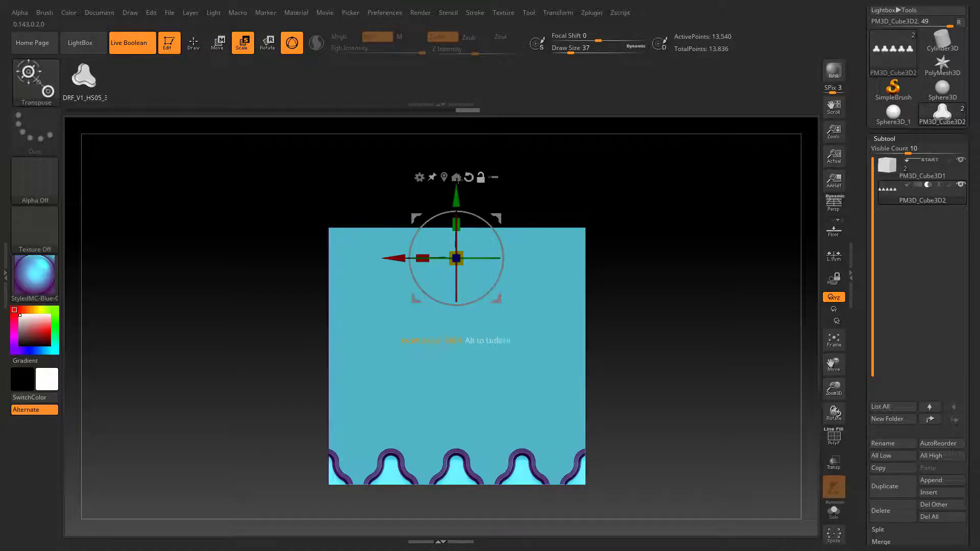
pyautogui.click(457, 177)
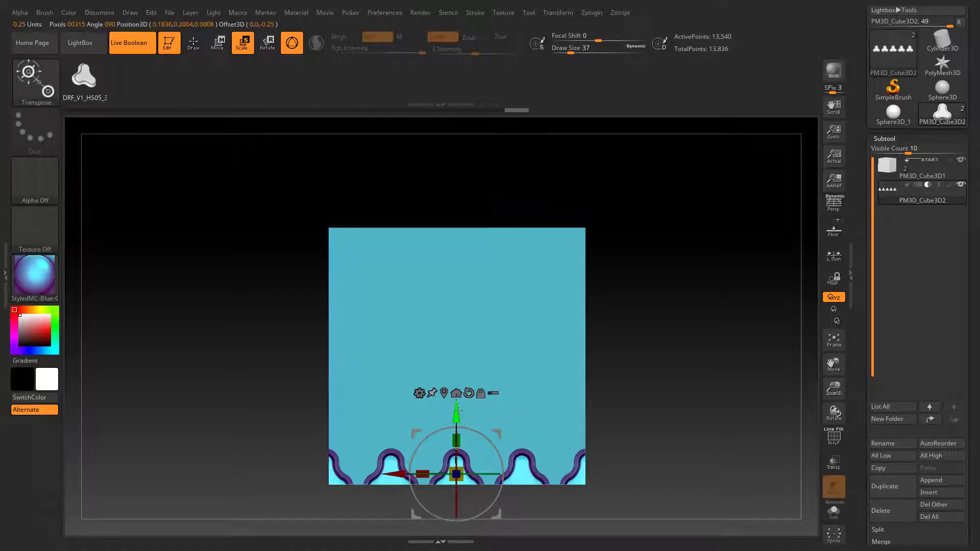
# Step: Duplicate the row upward, flip the copy upside down, and shift it sideways so its shapes interlock with the first row
pyautogui.keyDown('ctrl'); pyautogui.moveTo(459, 410); pyautogui.dragTo(463, 354); pyautogui.keyUp('ctrl')
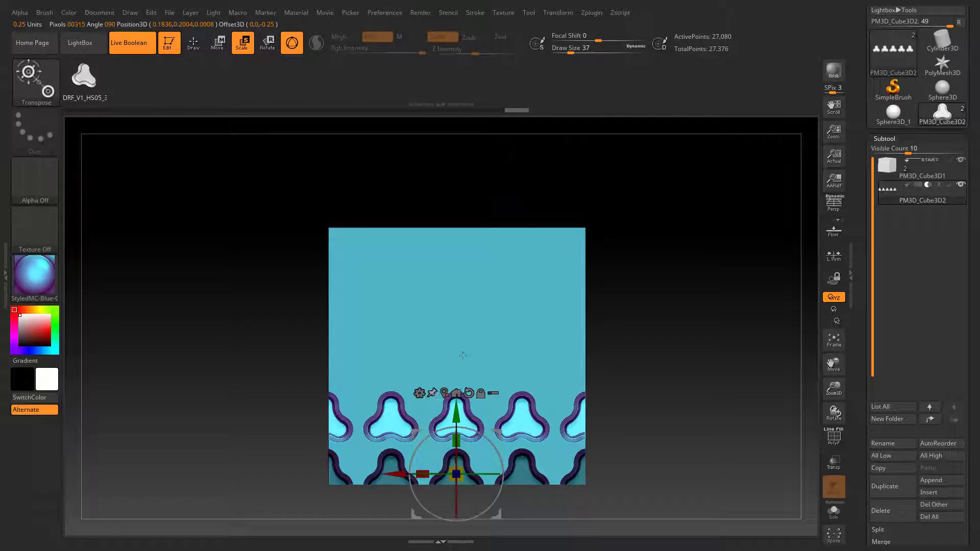
pyautogui.moveTo(419, 441); pyautogui.dragTo(527, 531)
pyautogui.keyDown('ctrl'); pyautogui.moveTo(450, 440); pyautogui.dragTo(451, 319); pyautogui.keyUp('ctrl')
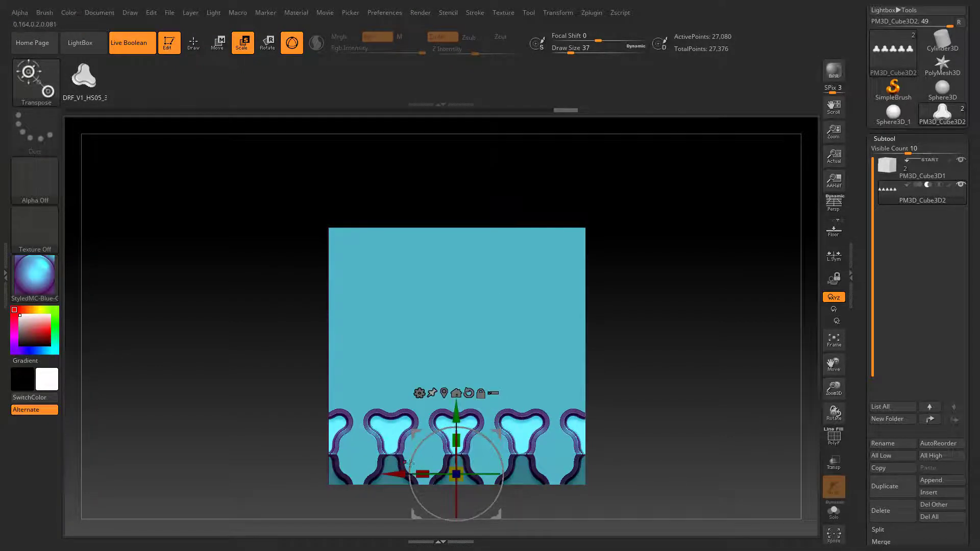
pyautogui.moveTo(399, 470); pyautogui.dragTo(452, 411)
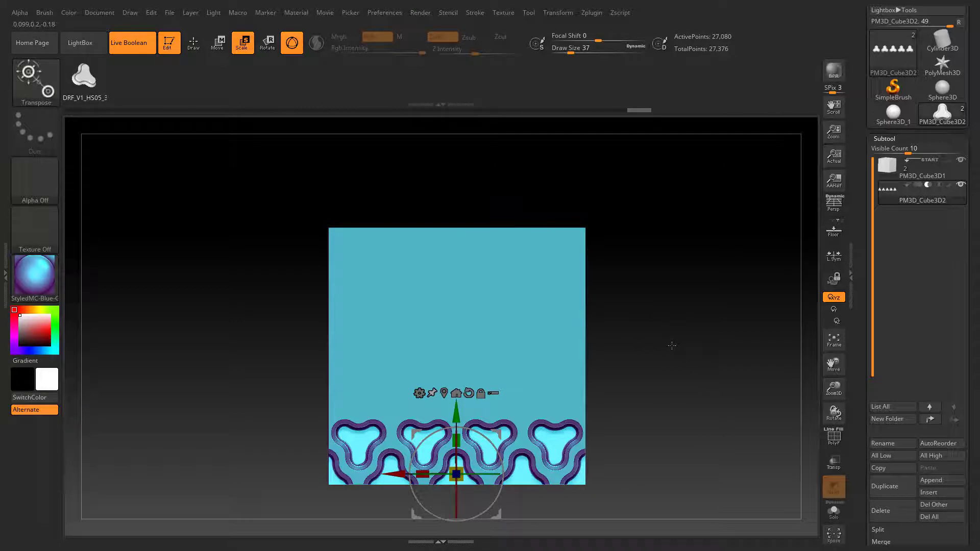
# Step: Duplicate the interlocking pair of rows upward and repeat the copy twice so the pattern covers the whole face
pyautogui.keyDown('ctrl'); pyautogui.moveTo(462, 415); pyautogui.dragTo(462, 327); pyautogui.keyUp('ctrl')
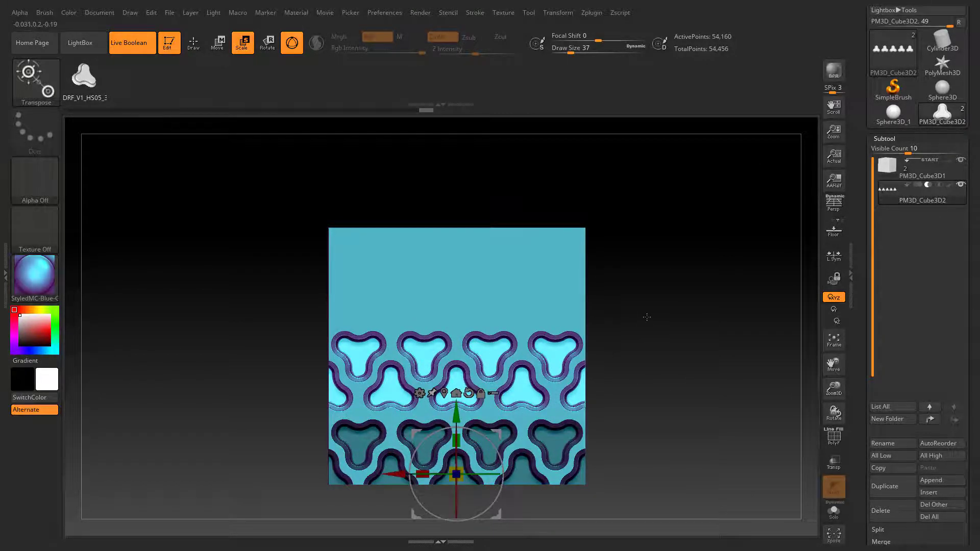
pyautogui.hotkey('ctrl', '1')
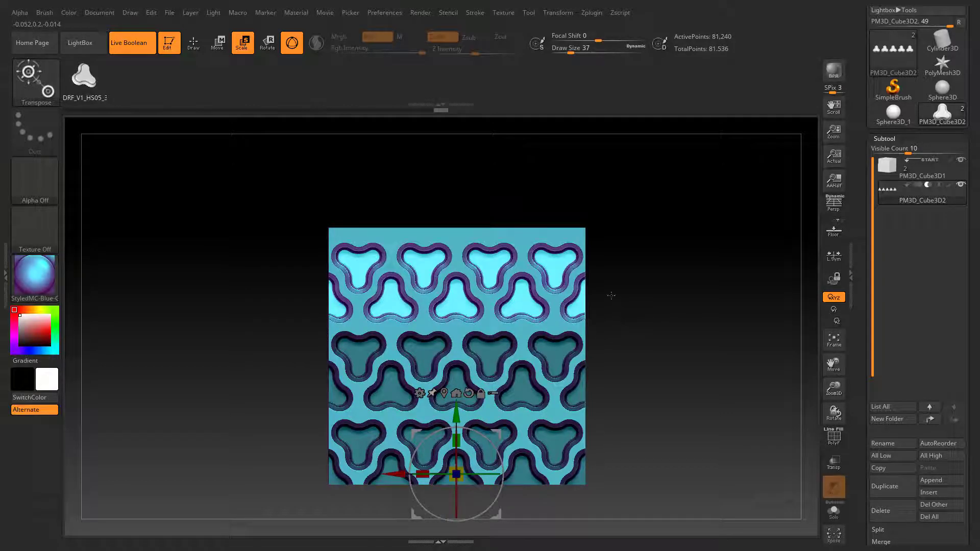
pyautogui.hotkey('ctrl', '1')
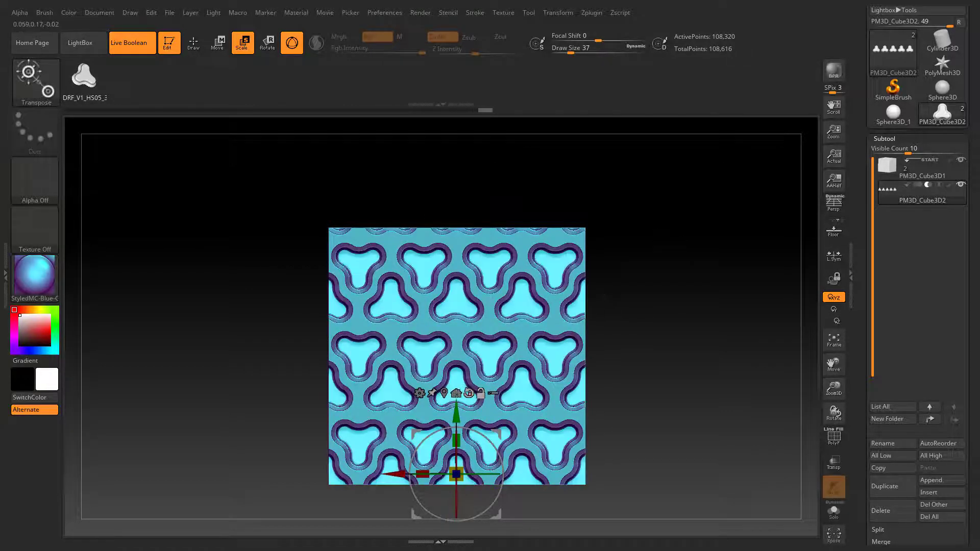
# Step: Shift the whole cutter pattern down about 0.0143 and subdivide its mesh
pyautogui.keyDown('alt'); pyautogui.click(444, 393); pyautogui.keyUp('alt')
pyautogui.moveTo(440, 271); pyautogui.dragTo(440, 280)
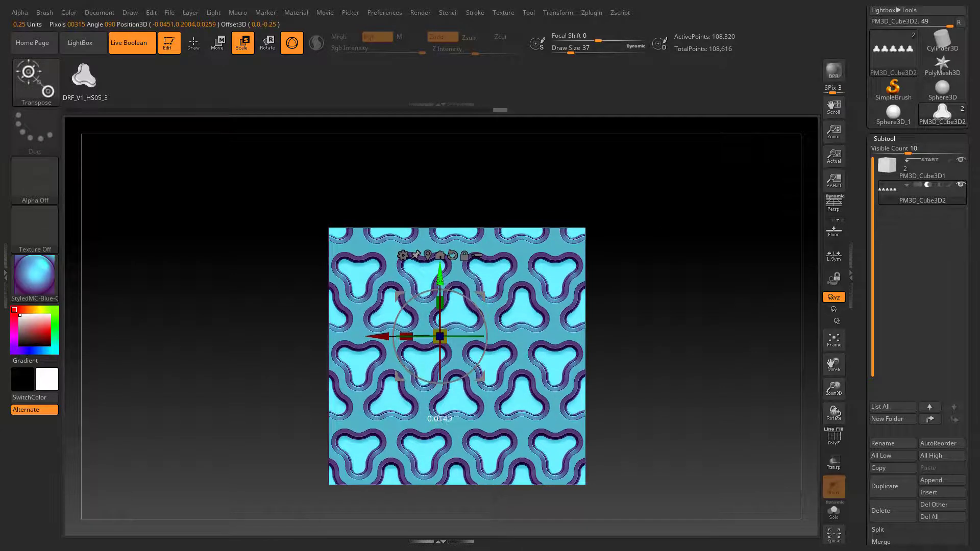
pyautogui.press('q')
pyautogui.moveTo(623, 322)
pyautogui.mouseDown()
pyautogui.moveTo(646, 328)
pyautogui.moveTo(509, 296)
pyautogui.mouseUp()
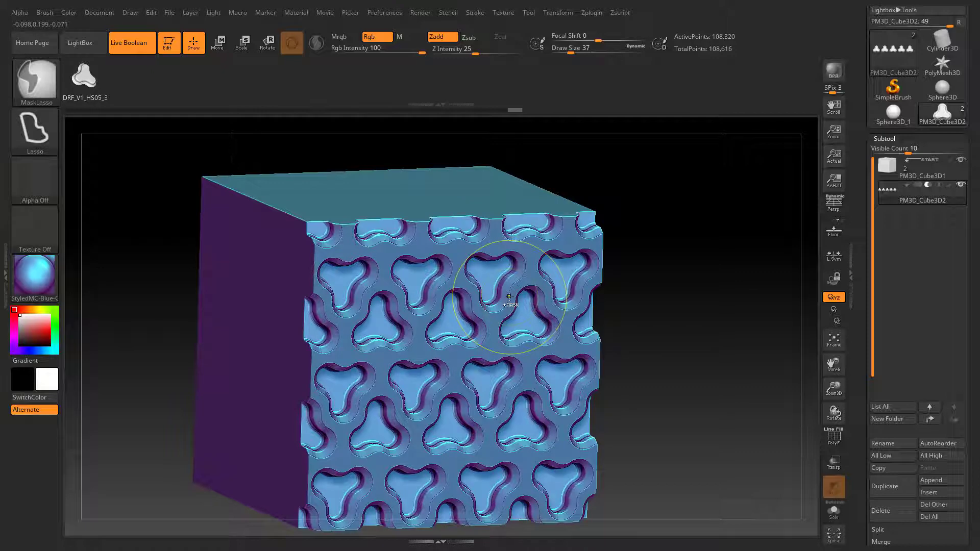
pyautogui.hotkey('ctrl', 'd')
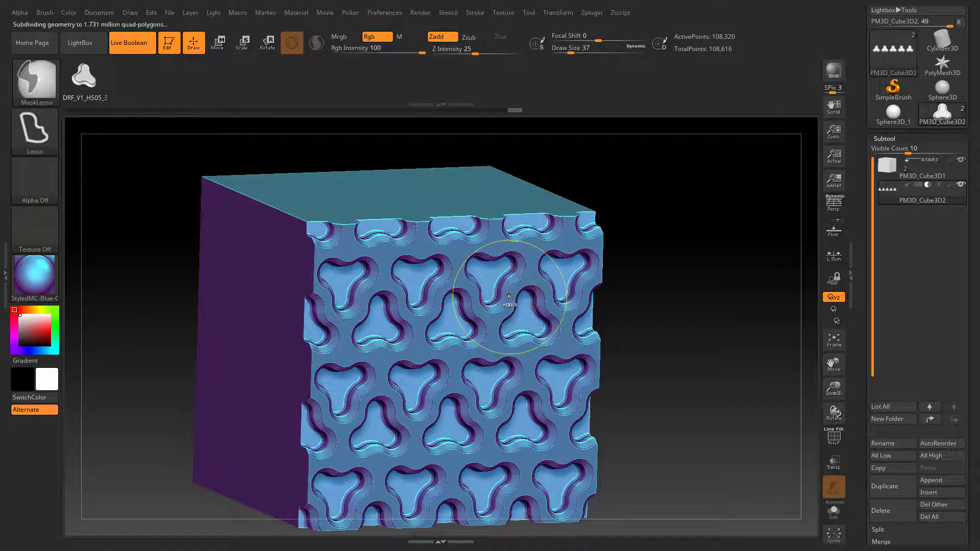
pyautogui.moveTo(519, 283); pyautogui.dragTo(570, 319, button='right')
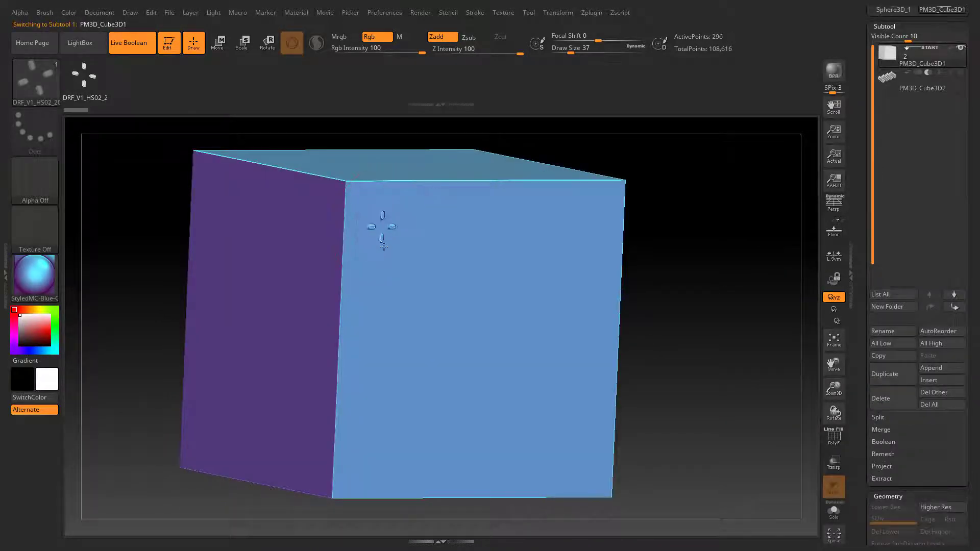
# Step: Insert the four-slot mesh as a subtractive subtool near the upper corner of the cube's front face
pyautogui.moveTo(384, 247); pyautogui.dragTo(381, 259)
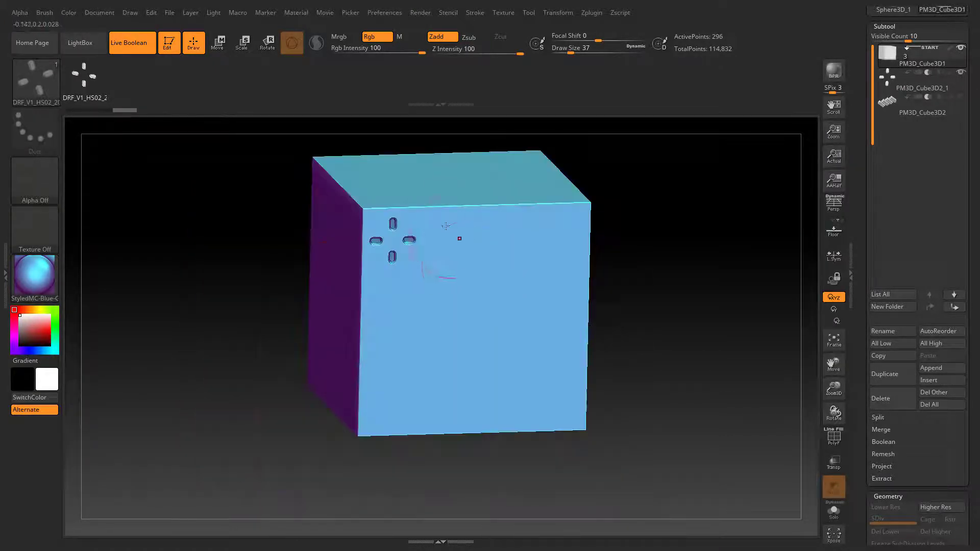
# Step: Rotate the four-slot cutter 45 degrees on the cube face and reset the gizmo's orientation
pyautogui.press('w')
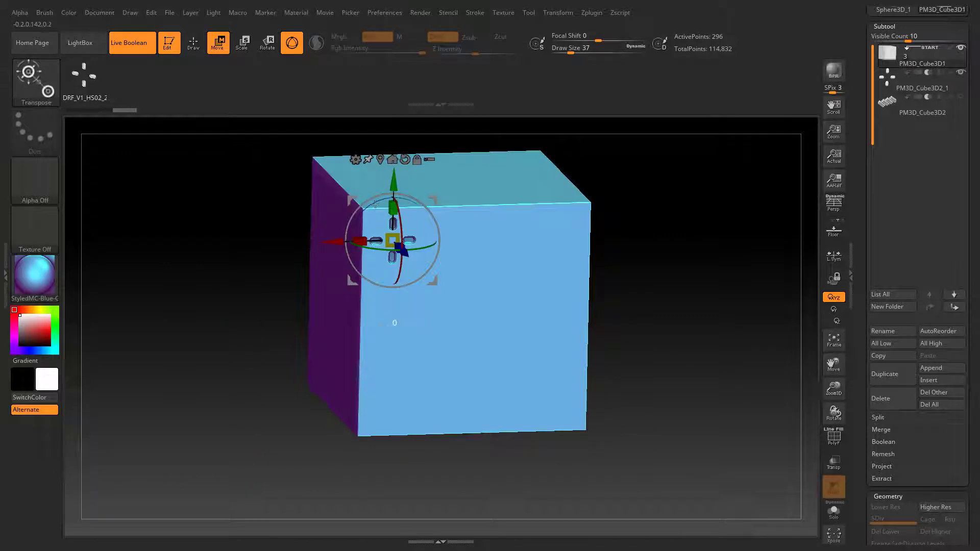
pyautogui.moveTo(376, 204); pyautogui.dragTo(397, 201)
pyautogui.hotkey('ctrl', 'z')
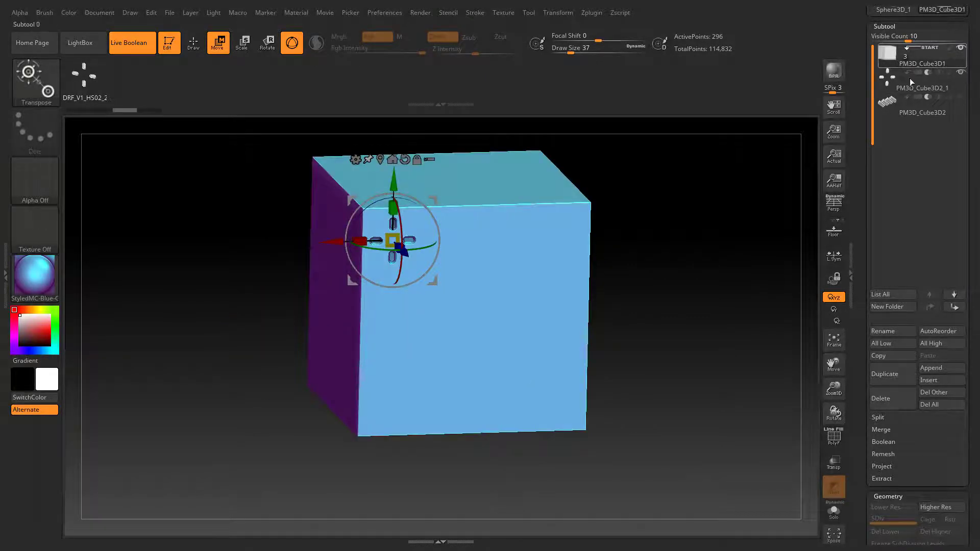
pyautogui.click(912, 82)
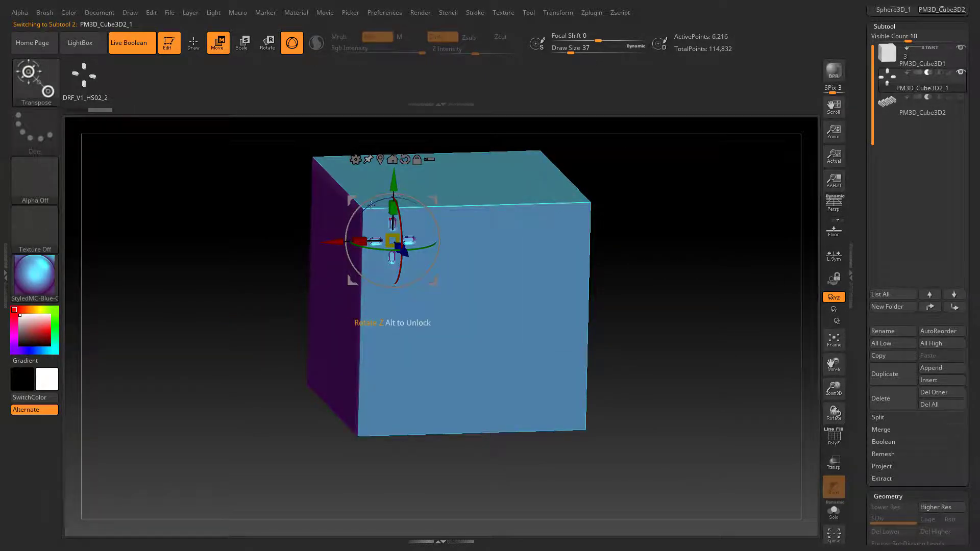
pyautogui.moveTo(371, 205); pyautogui.dragTo(406, 193)
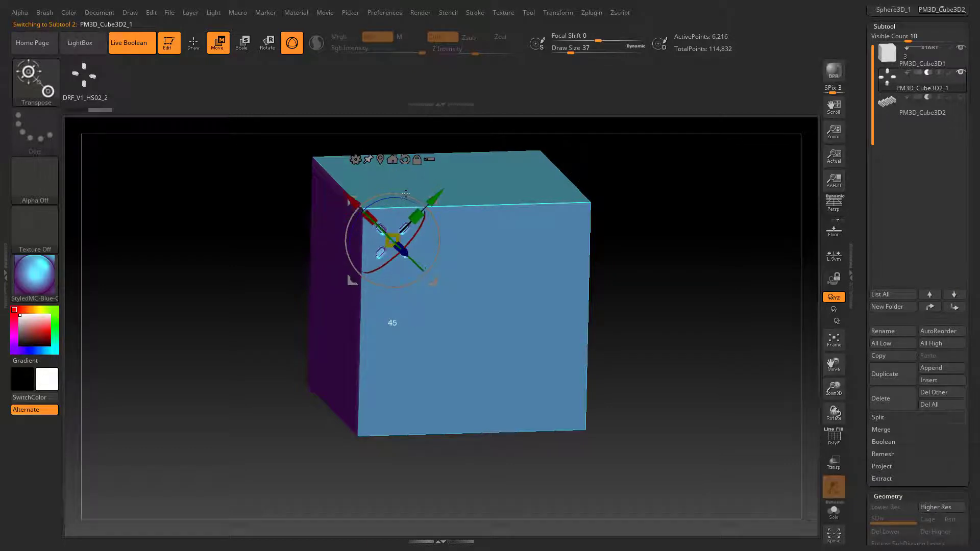
pyautogui.click(405, 159)
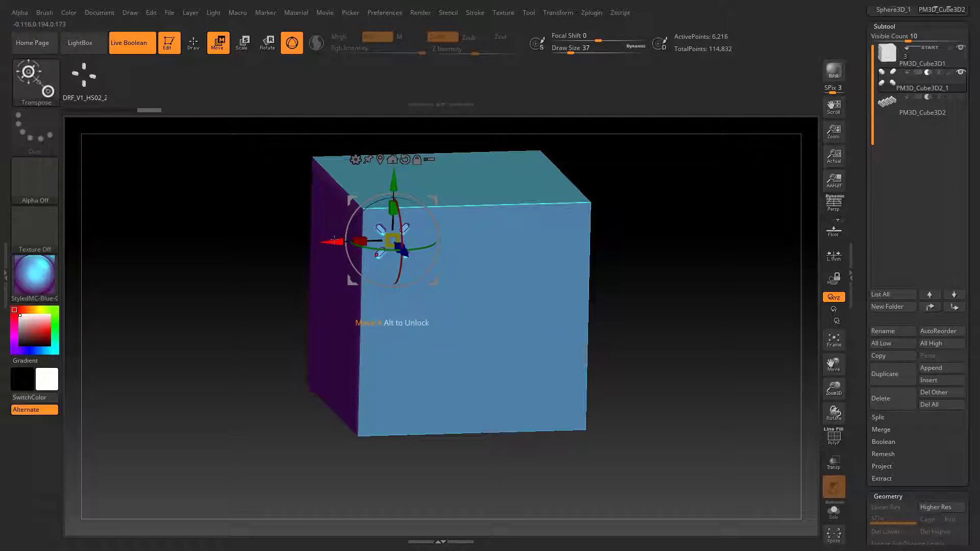
# Step: Duplicate the rotated four-slot cluster along all four edges of the face to form a closed border, and clear the mask
pyautogui.keyDown('ctrl'); pyautogui.moveTo(334, 240); pyautogui.dragTo(509, 250); pyautogui.keyUp('ctrl')
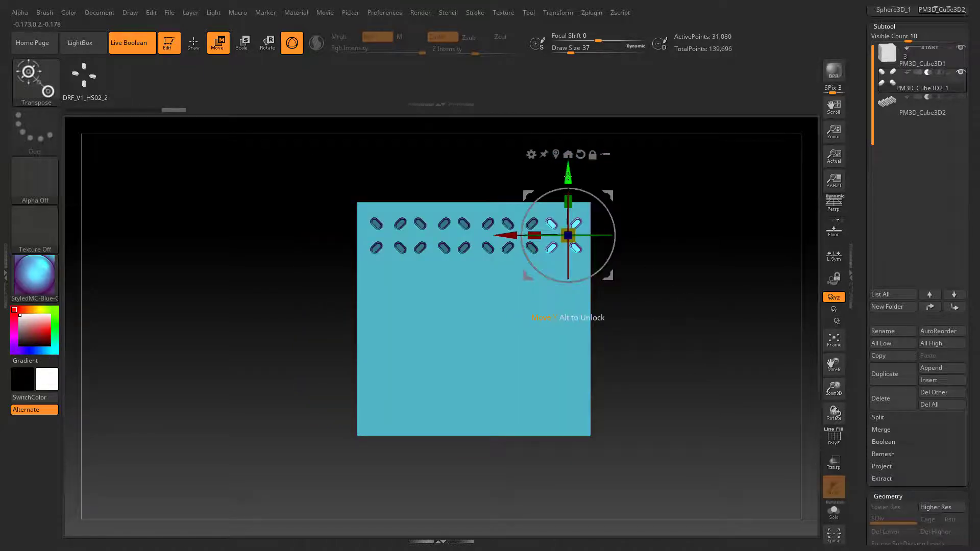
pyautogui.keyDown('ctrl'); pyautogui.moveTo(568, 177); pyautogui.dragTo(568, 352); pyautogui.keyUp('ctrl')
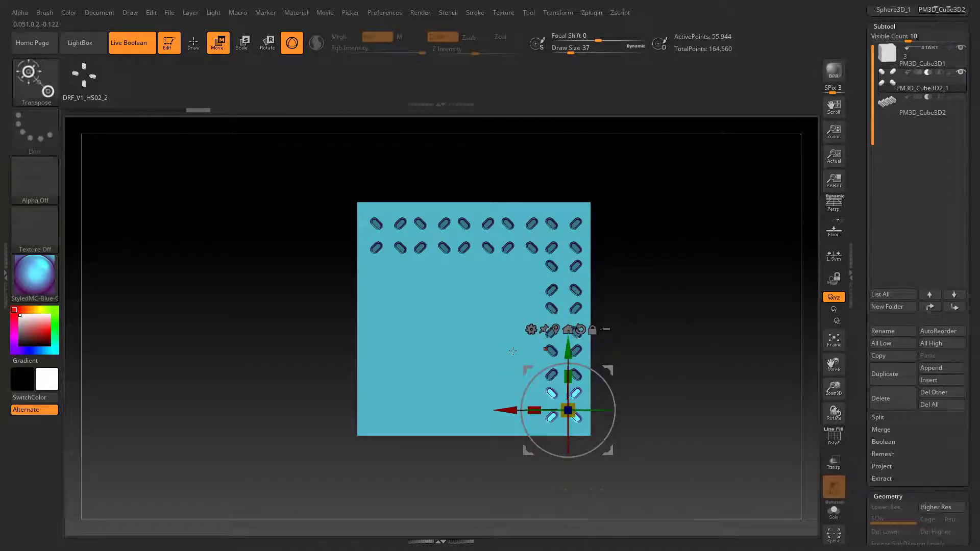
pyautogui.keyDown('ctrl'); pyautogui.moveTo(514, 410); pyautogui.dragTo(330, 414); pyautogui.keyUp('ctrl')
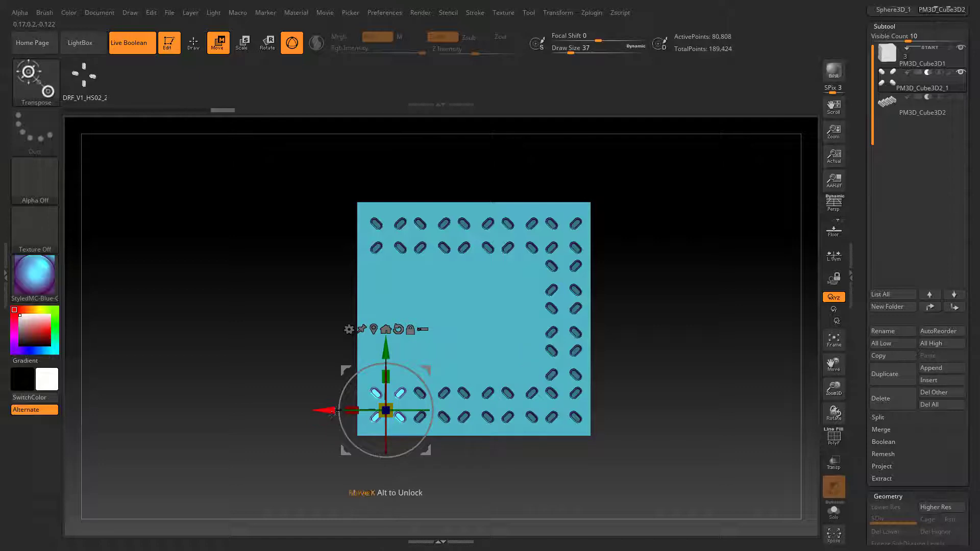
pyautogui.keyDown('ctrl'); pyautogui.moveTo(389, 350); pyautogui.dragTo(400, 223); pyautogui.keyUp('ctrl')
pyautogui.press('q')
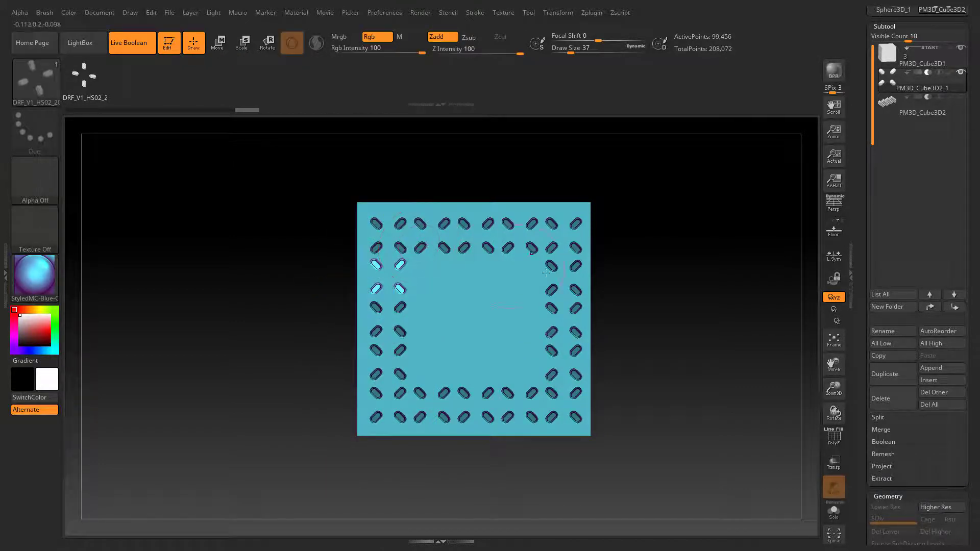
pyautogui.keyDown('ctrl'); pyautogui.click(721, 272); pyautogui.keyUp('ctrl')
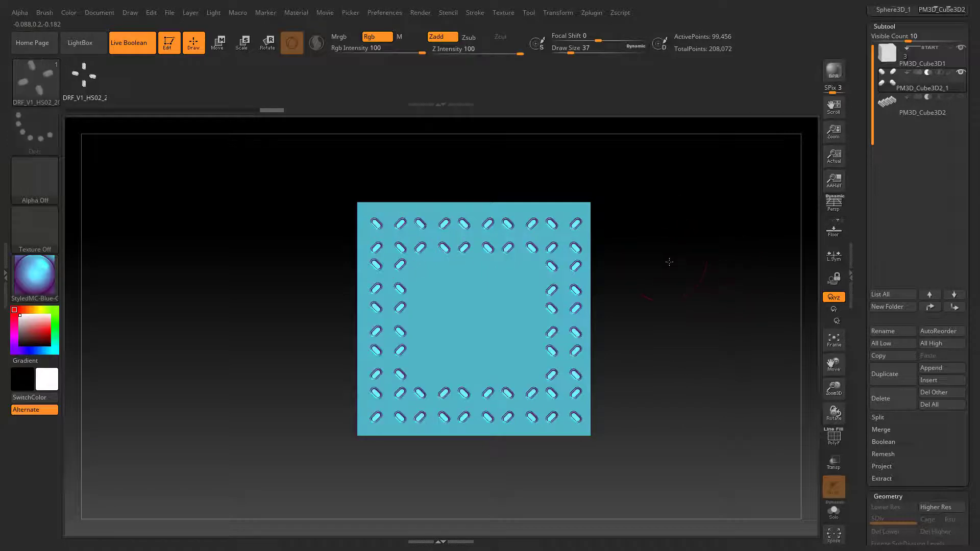
# Step: Switch the border pattern to additive and scale it up until its slots nearly reach the edges of the face
pyautogui.moveTo(669, 260)
pyautogui.mouseDown()
pyautogui.moveTo(685, 261)
pyautogui.moveTo(665, 279)
pyautogui.mouseUp()
pyautogui.scroll(5, 602, 262)
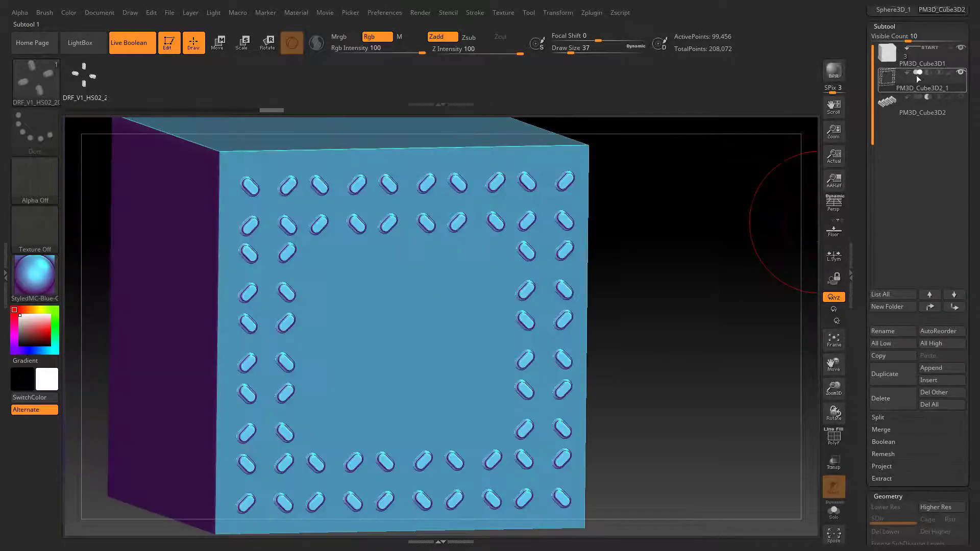
pyautogui.moveTo(667, 238)
pyautogui.mouseDown()
pyautogui.moveTo(644, 247)
pyautogui.moveTo(663, 256)
pyautogui.mouseUp()
pyautogui.click(914, 285)
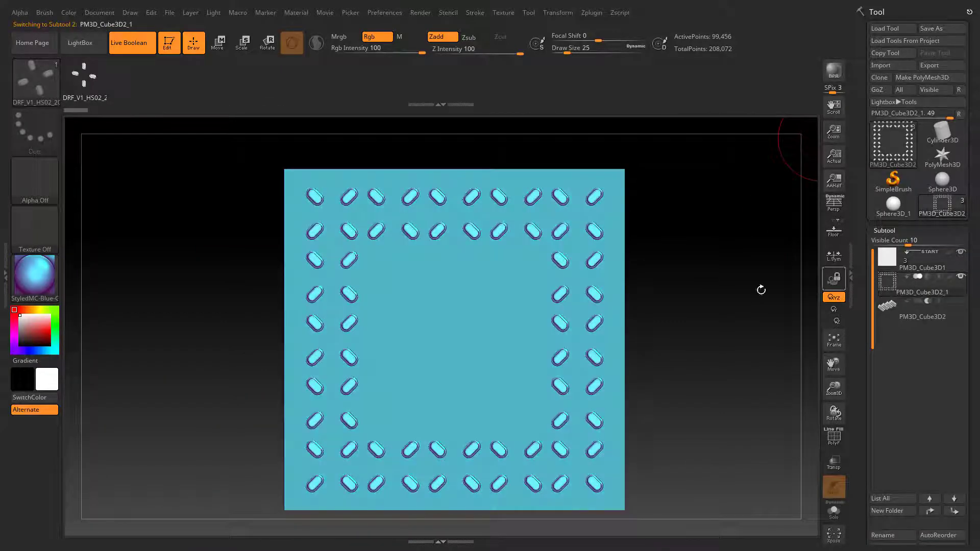
pyautogui.press('e')
pyautogui.moveTo(463, 332); pyautogui.dragTo(475, 328)
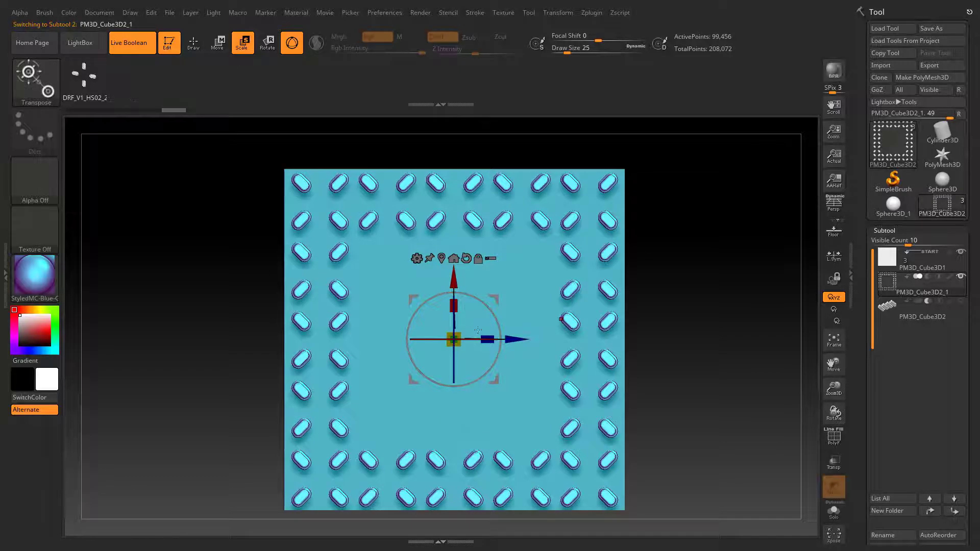
pyautogui.press('q')
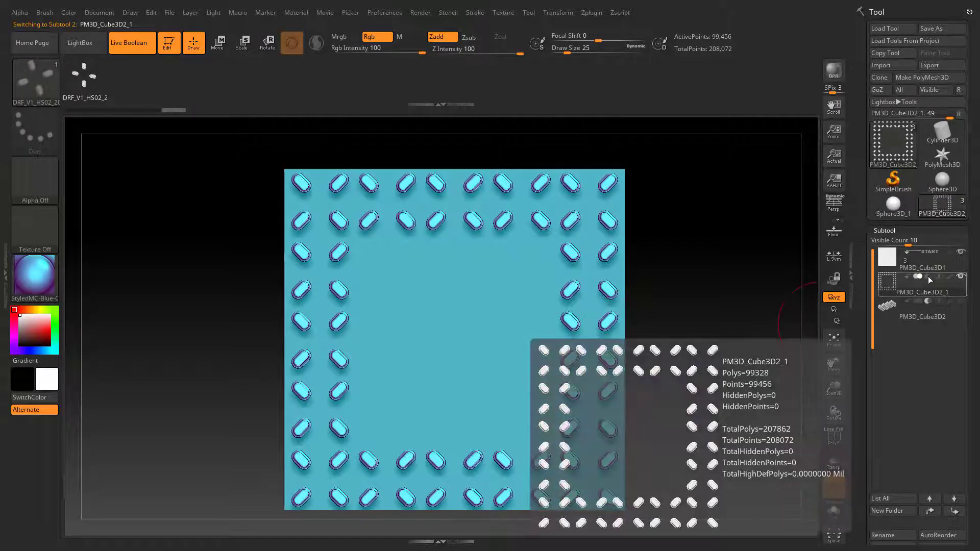
# Step: Check the enlarged border pattern as a subtraction, and inspect its depth from the side in additive mode
pyautogui.click(929, 276)
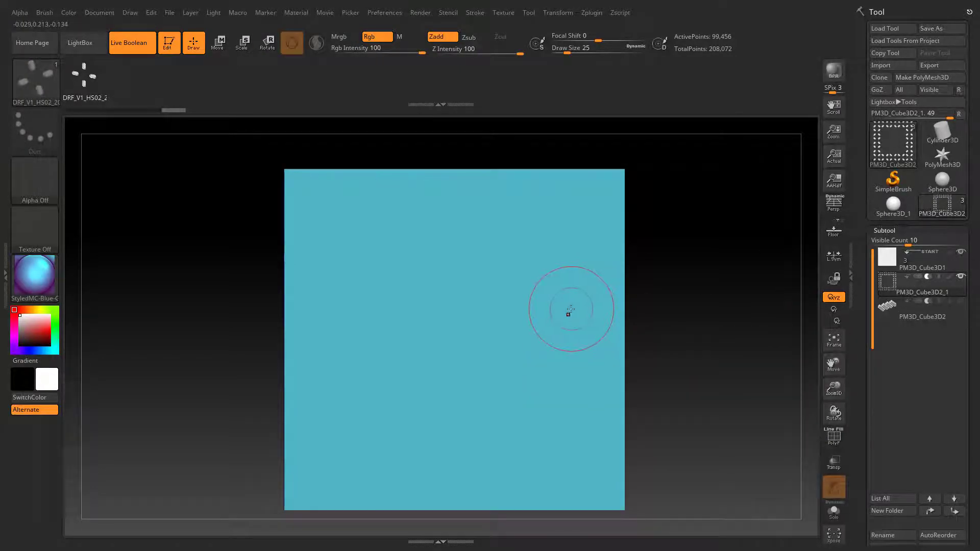
pyautogui.moveTo(570, 310); pyautogui.dragTo(589, 313, button='right')
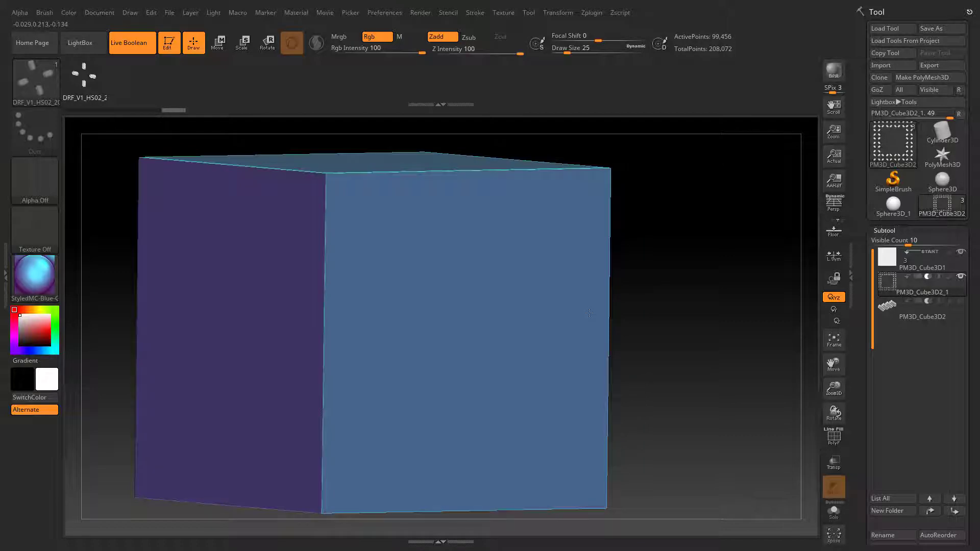
pyautogui.click(919, 278)
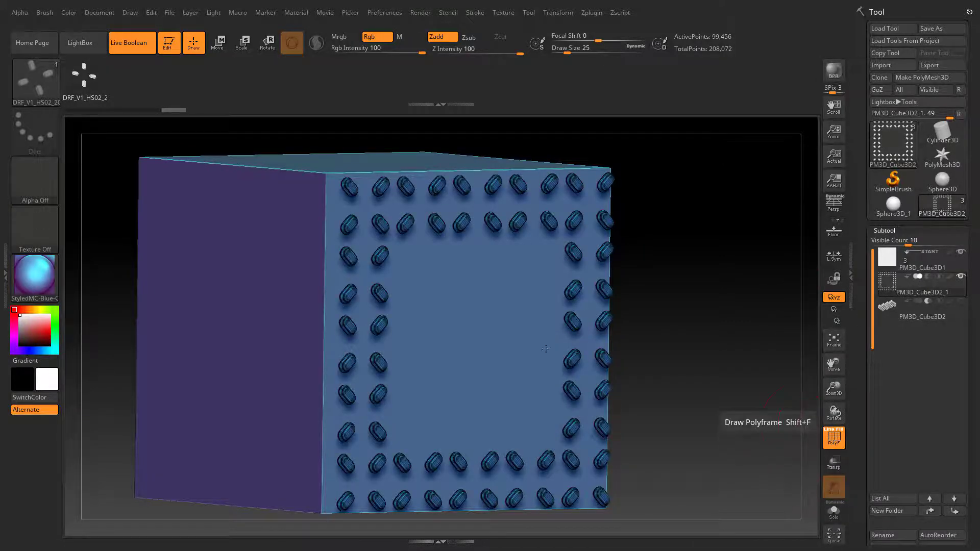
pyautogui.click(833, 436)
pyautogui.moveTo(548, 345); pyautogui.dragTo(561, 348, button='right')
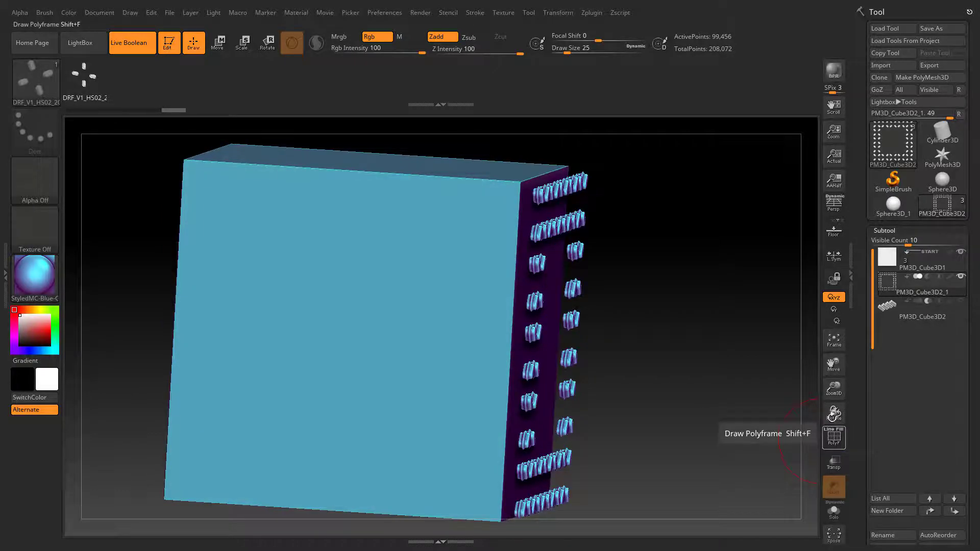
pyautogui.click(833, 437)
pyautogui.moveTo(730, 327); pyautogui.dragTo(633, 332, button='right')
# Step: Rescale the border pattern so its slots sink into the face, and compare it in subtractive and additive modes
pyautogui.press('e')
pyautogui.moveTo(349, 332); pyautogui.dragTo(345, 340)
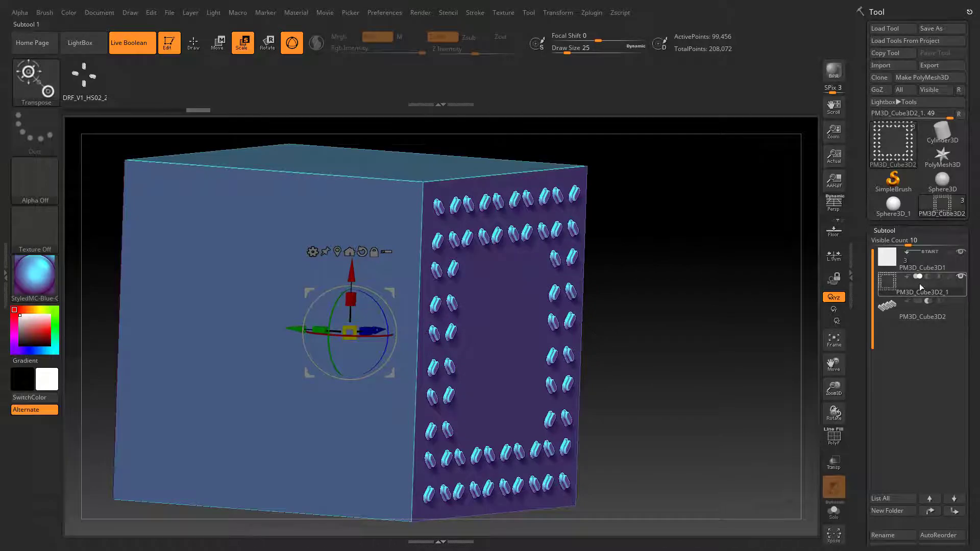
pyautogui.moveTo(929, 280)
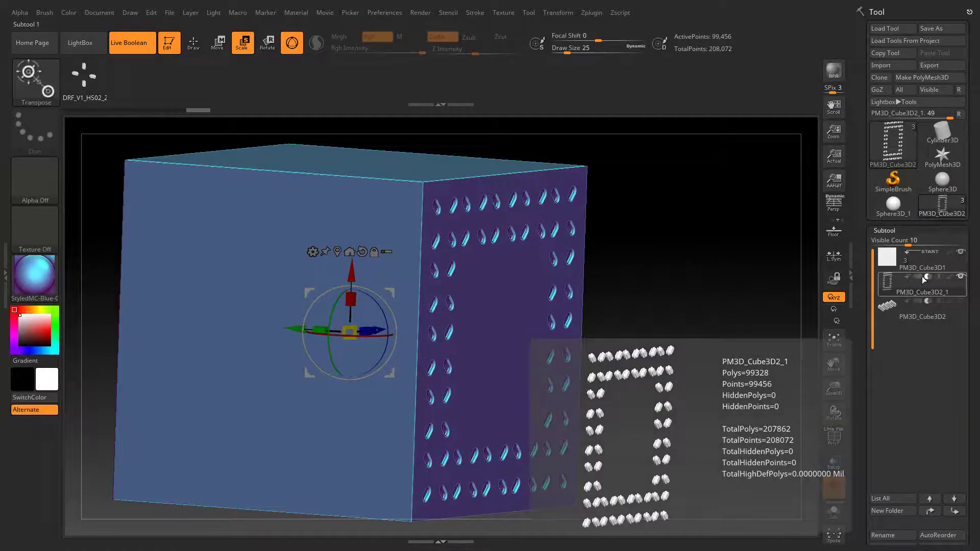
pyautogui.moveTo(647, 306); pyautogui.dragTo(664, 308)
pyautogui.click(917, 277)
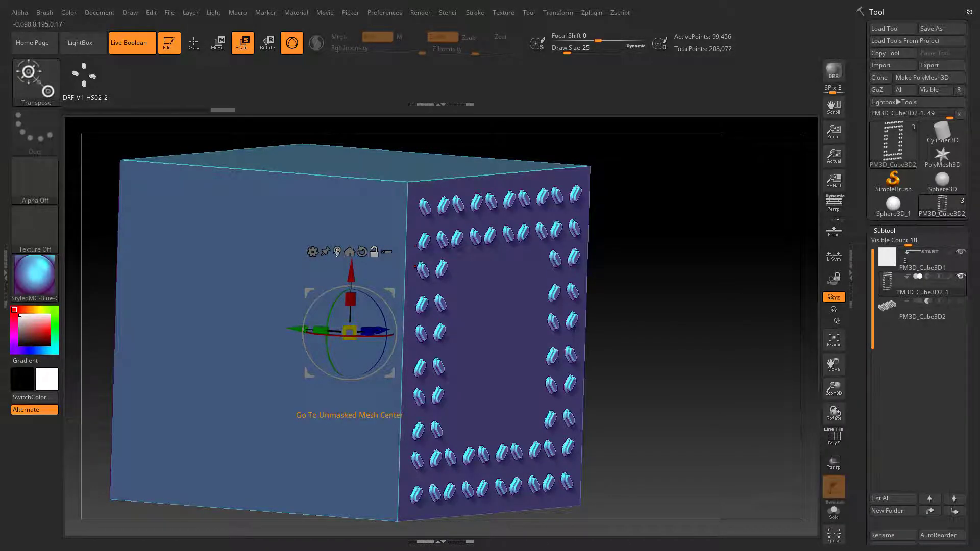
# Step: Center the gizmo on the border pattern, enlarge the pattern slightly within the face plane, and set it to subtractive
pyautogui.click(350, 251)
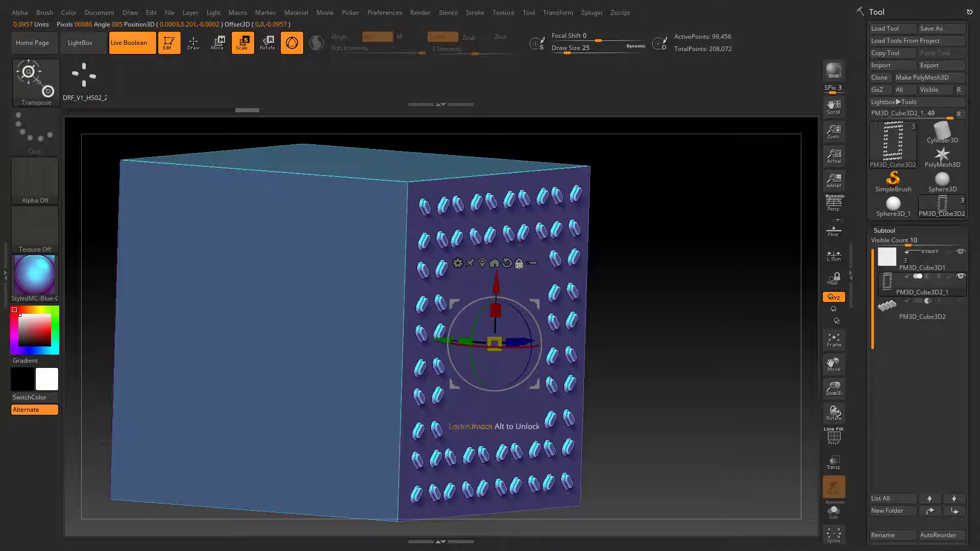
pyautogui.moveTo(455, 426); pyautogui.dragTo(530, 319)
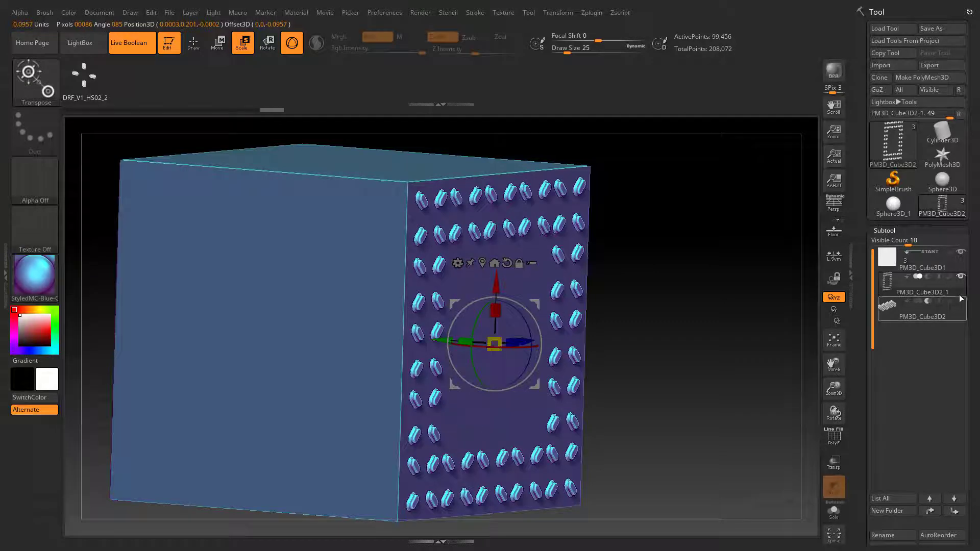
pyautogui.click(928, 277)
pyautogui.moveTo(497, 340); pyautogui.dragTo(607, 420)
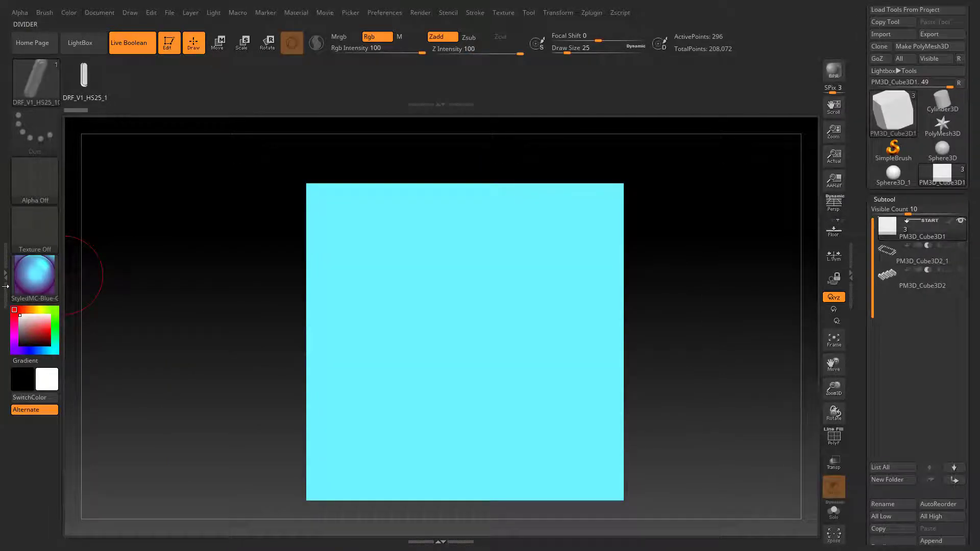
# Step: Insert the long DRF_V1_HS25 slot mesh vertically as a subtractive subtool near the upper corner of the blank cube face
pyautogui.click(6, 285)
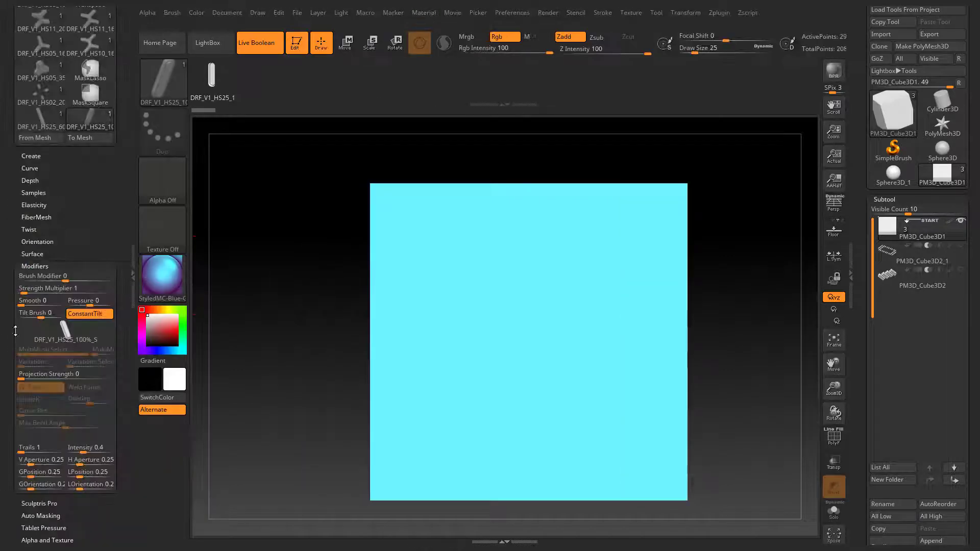
pyautogui.click(133, 279)
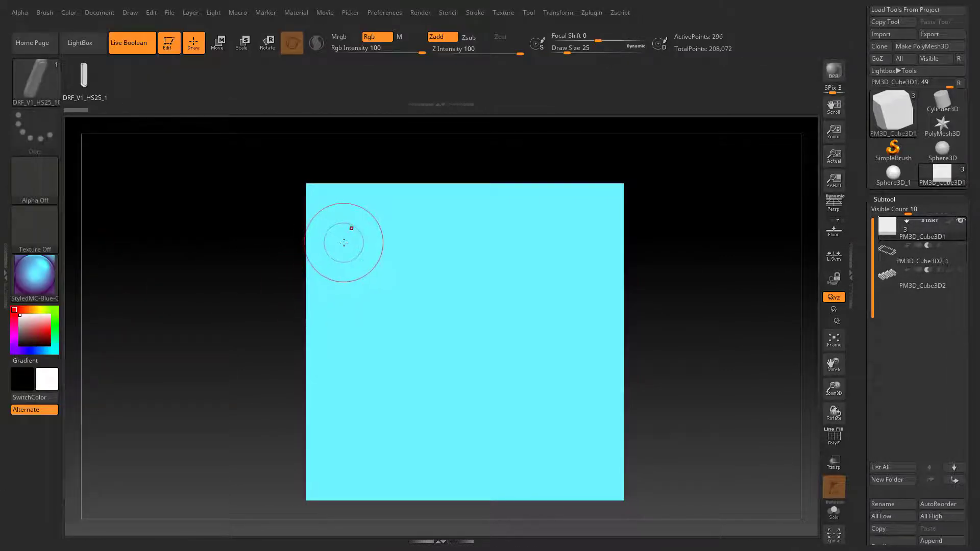
pyautogui.moveTo(351, 247); pyautogui.dragTo(349, 300)
# Step: Tilt the long slot cutter clockwise to a slant and reset the gizmo's orientation
pyautogui.click(922, 258)
pyautogui.press('w')
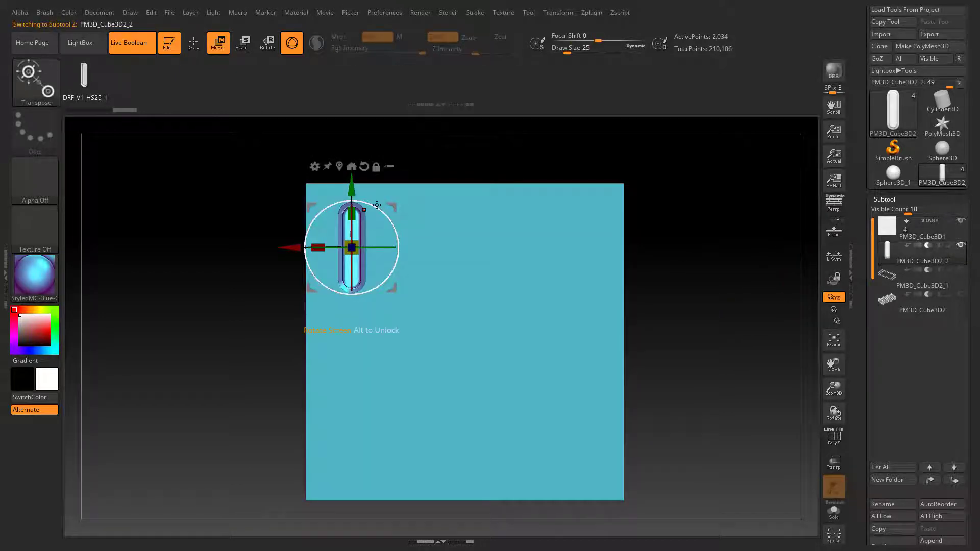
pyautogui.keyDown('shift'); pyautogui.moveTo(385, 211); pyautogui.dragTo(399, 233); pyautogui.keyUp('shift')
pyautogui.keyDown('alt'); pyautogui.click(364, 166); pyautogui.keyUp('alt')
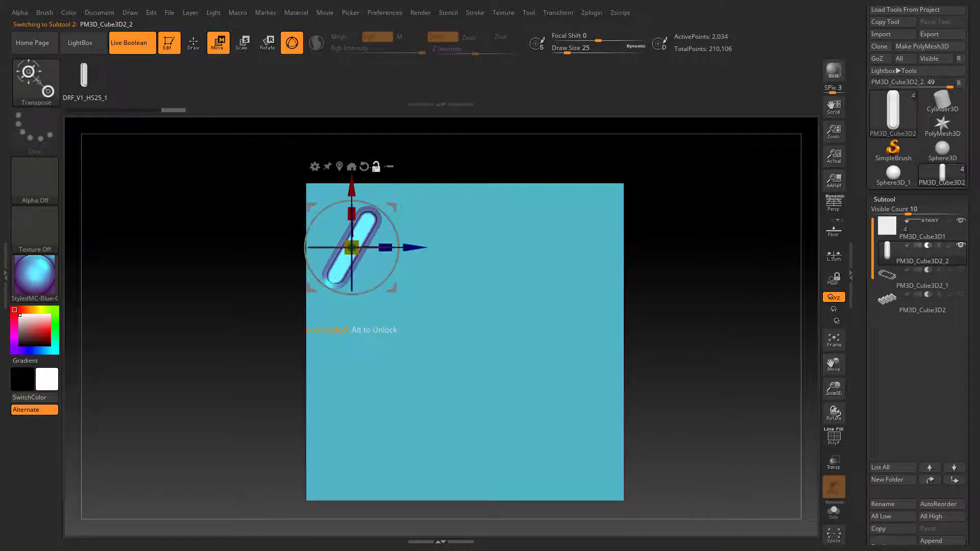
pyautogui.press('q')
# Step: Turn the slanted slot into a horizontal row with Array Mesh, using a Z offset of -4.52661 and 6 repeats
pyautogui.moveTo(879, 461)
pyautogui.mouseDown()
pyautogui.moveTo(880, 49)
pyautogui.moveTo(879, 400)
pyautogui.moveTo(879, 164)
pyautogui.mouseUp()
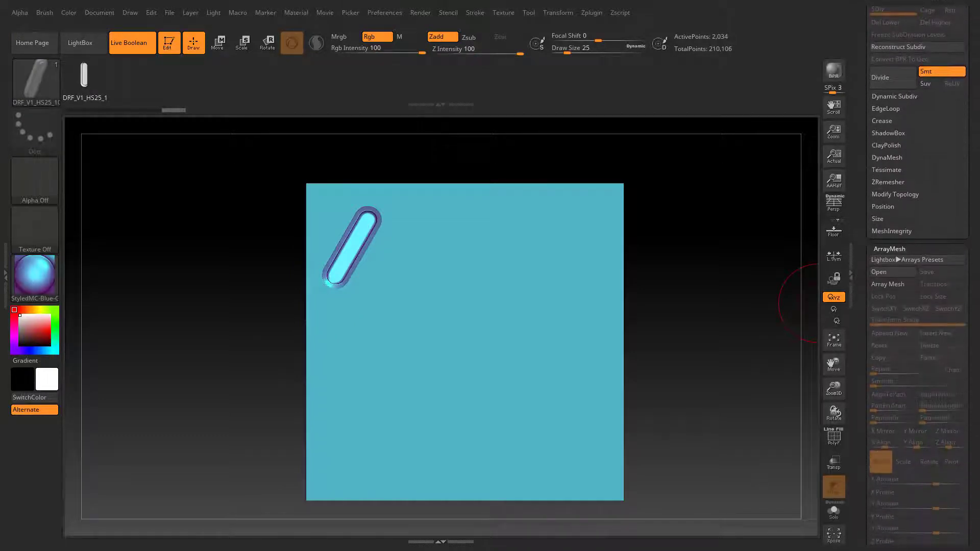
pyautogui.click(893, 286)
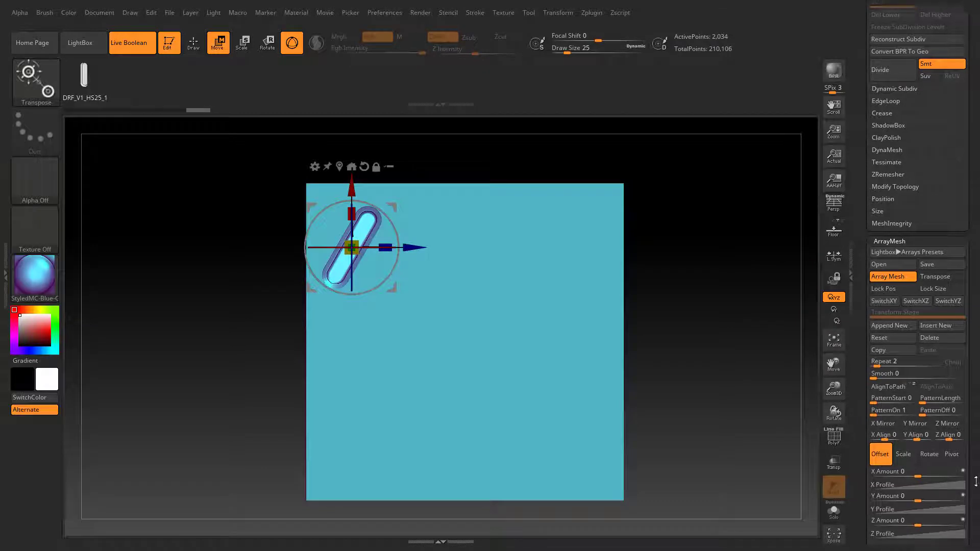
pyautogui.scroll(-1, 921, 513)
pyautogui.moveTo(903, 519); pyautogui.dragTo(890, 520)
pyautogui.moveTo(876, 358); pyautogui.dragTo(881, 358)
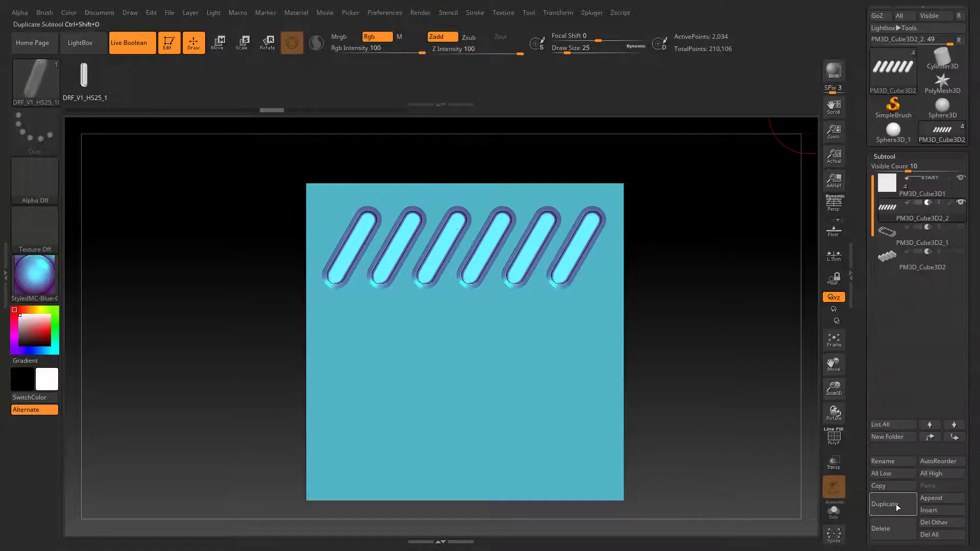
# Step: Place a mirrored, subtractive duplicate of the slanted slot row directly below the first row
pyautogui.click(898, 508)
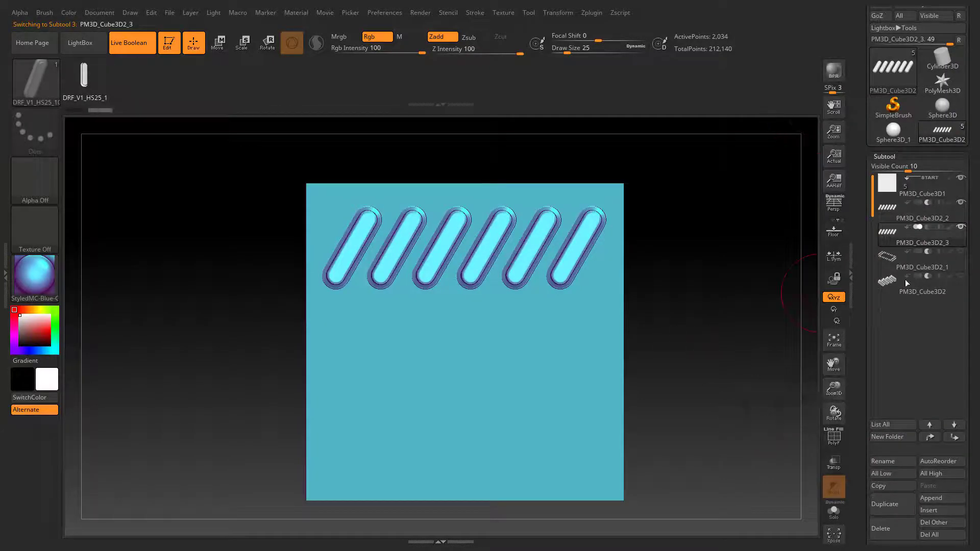
pyautogui.press('w')
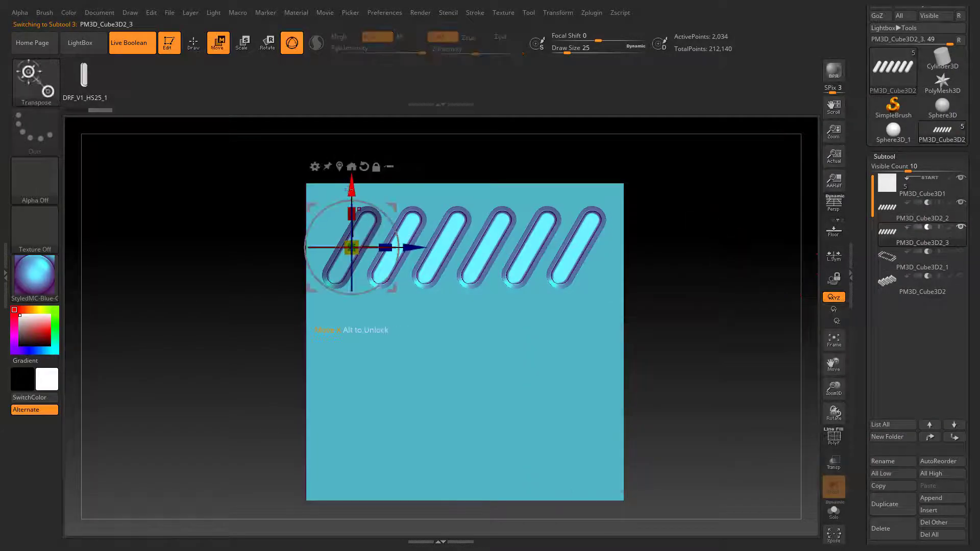
pyautogui.moveTo(355, 330); pyautogui.dragTo(352, 423)
pyautogui.scroll(-15, 917, 277)
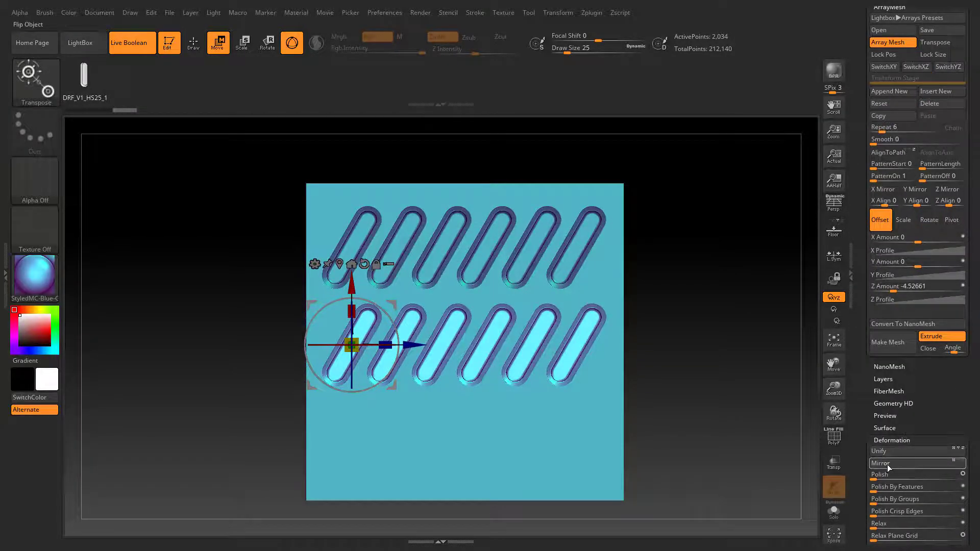
pyautogui.click(888, 466)
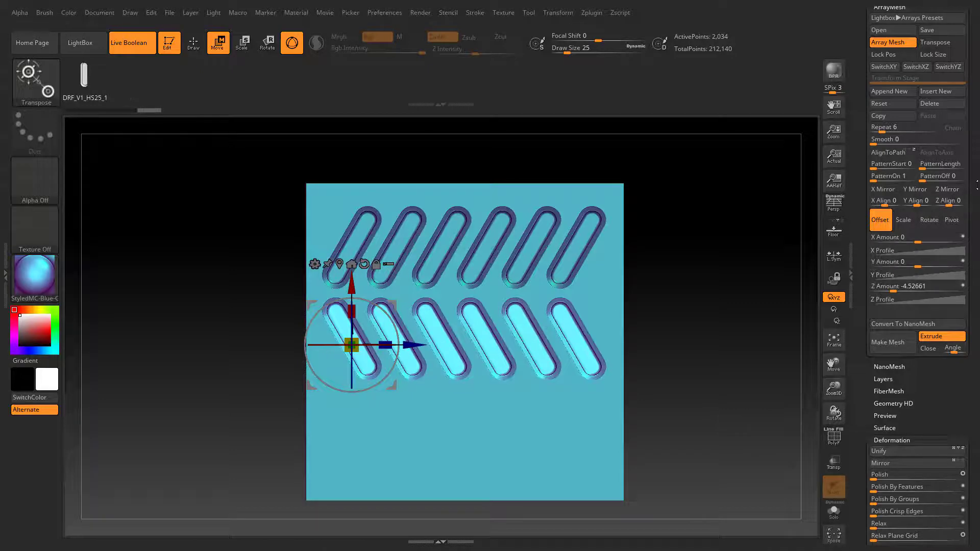
# Step: Merge the upper slanted slot row with the mirrored row below it into one subtool
pyautogui.scroll(15, 917, 276)
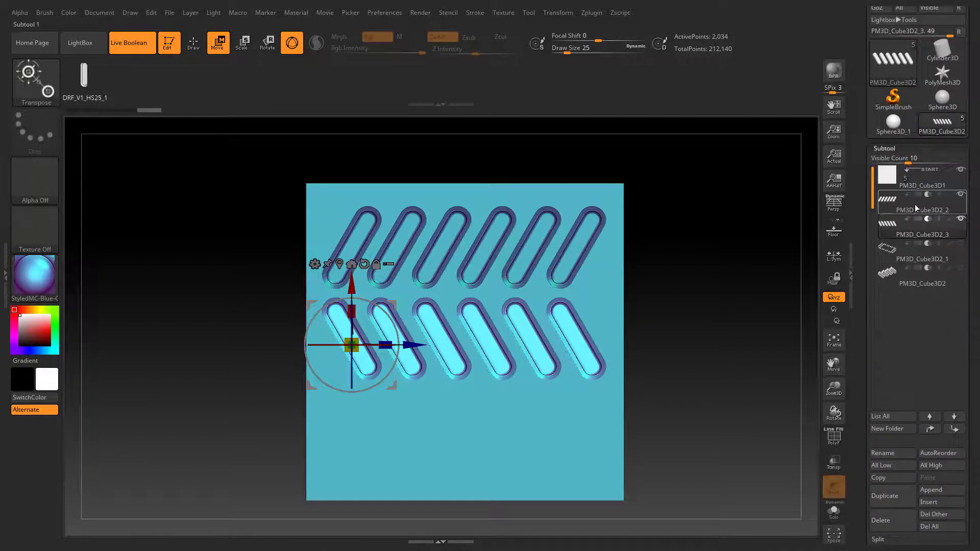
pyautogui.click(916, 209)
pyautogui.scroll(-3, 893, 419)
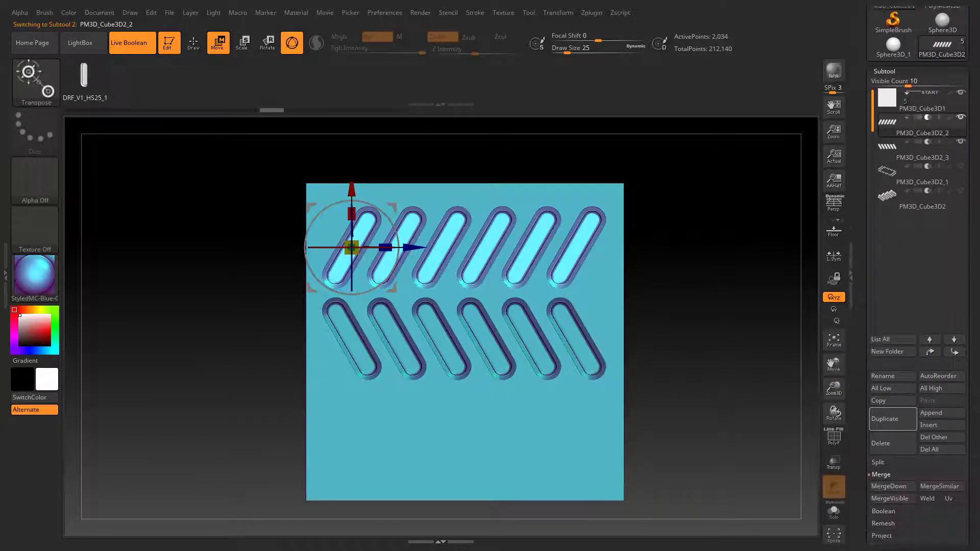
pyautogui.scroll(-2, 929, 81)
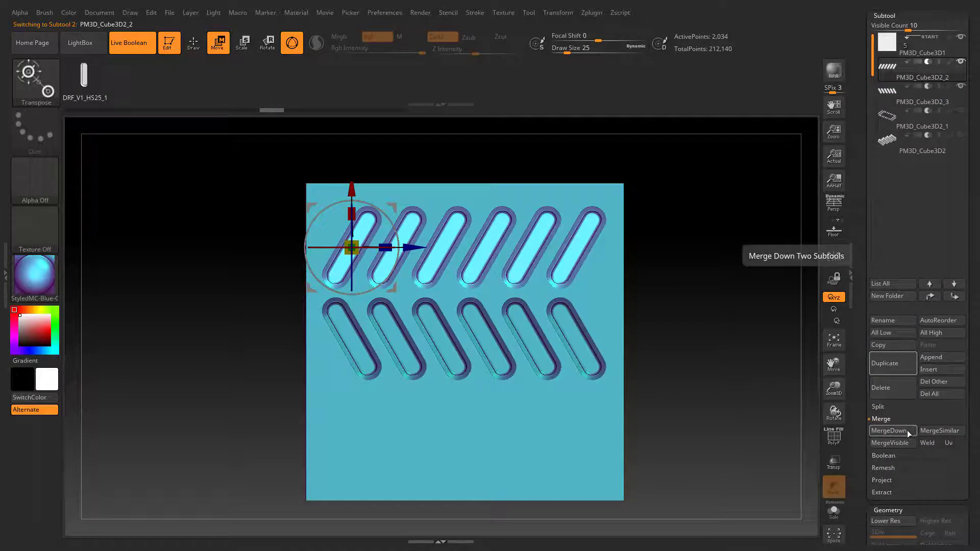
pyautogui.click(907, 432)
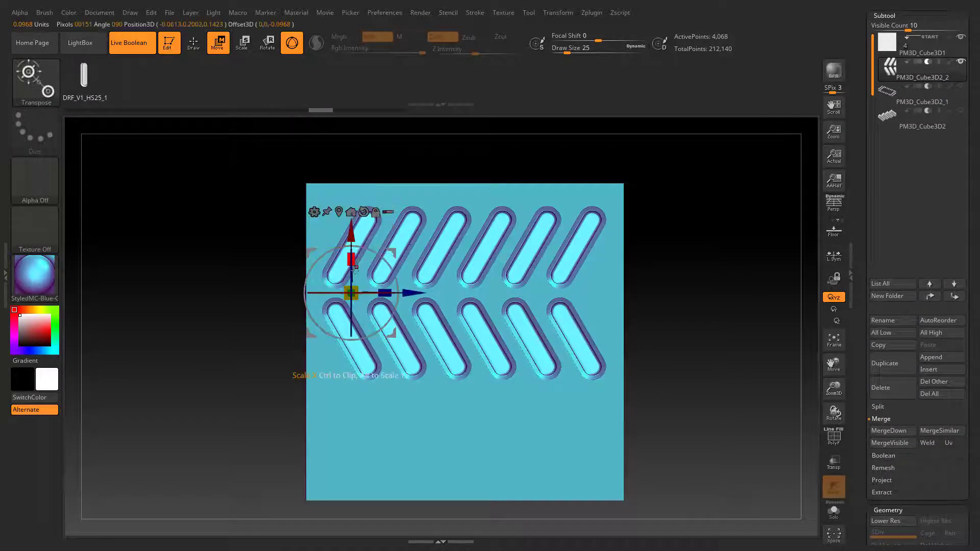
# Step: Scale the merged chevron rows to about 0.57 and stack duplicates downward to make three chevron pairs, clearing the mask
pyautogui.moveTo(358, 290); pyautogui.dragTo(342, 310)
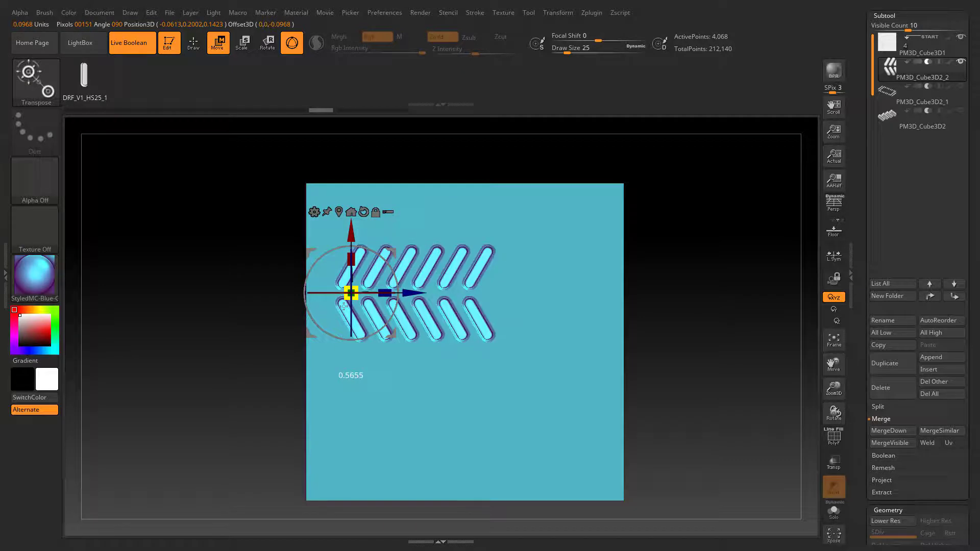
pyautogui.moveTo(359, 234)
pyautogui.mouseDown()
pyautogui.moveTo(363, 187)
pyautogui.moveTo(347, 209)
pyautogui.moveTo(337, 403)
pyautogui.mouseUp()
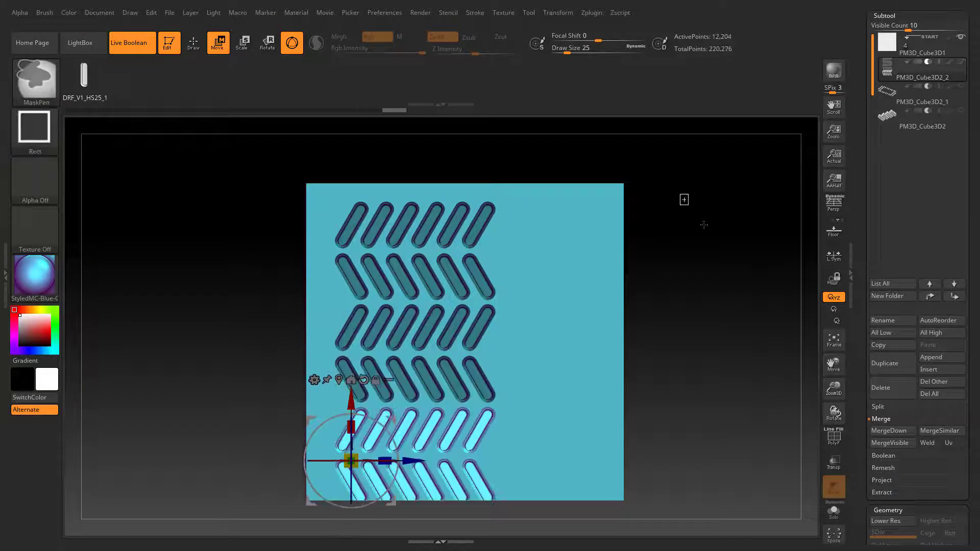
pyautogui.keyDown('ctrl'); pyautogui.moveTo(703, 225); pyautogui.dragTo(743, 300); pyautogui.keyUp('ctrl')
pyautogui.click(960, 62)
# Step: Shift the stacked chevrons slightly up and toward the face's left edge, and shrink them a little to fit the face height
pyautogui.moveTo(352, 403); pyautogui.dragTo(351, 392)
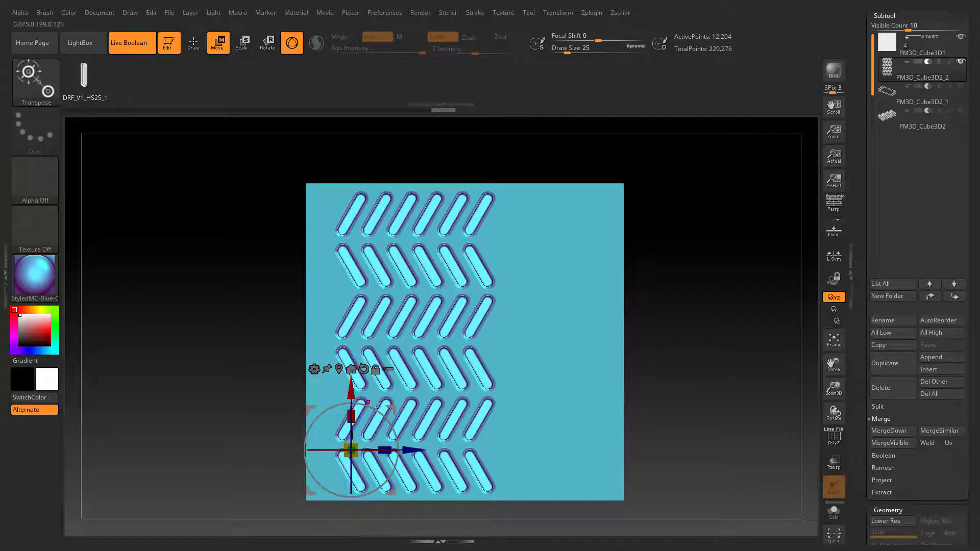
pyautogui.moveTo(410, 450); pyautogui.dragTo(386, 450)
pyautogui.press('x')
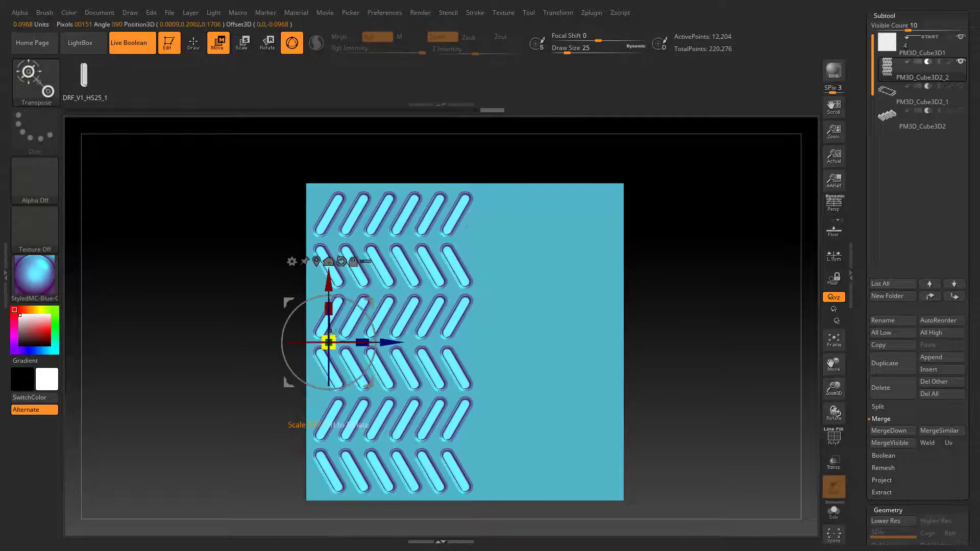
pyautogui.moveTo(336, 336); pyautogui.dragTo(337, 333)
pyautogui.press('q')
# Step: Increase the chevrons' Array Mesh Z offset and repeat count to spread the columns across the cube face
pyautogui.scroll(3, 913, 255)
pyautogui.scroll(-12, 910, 303)
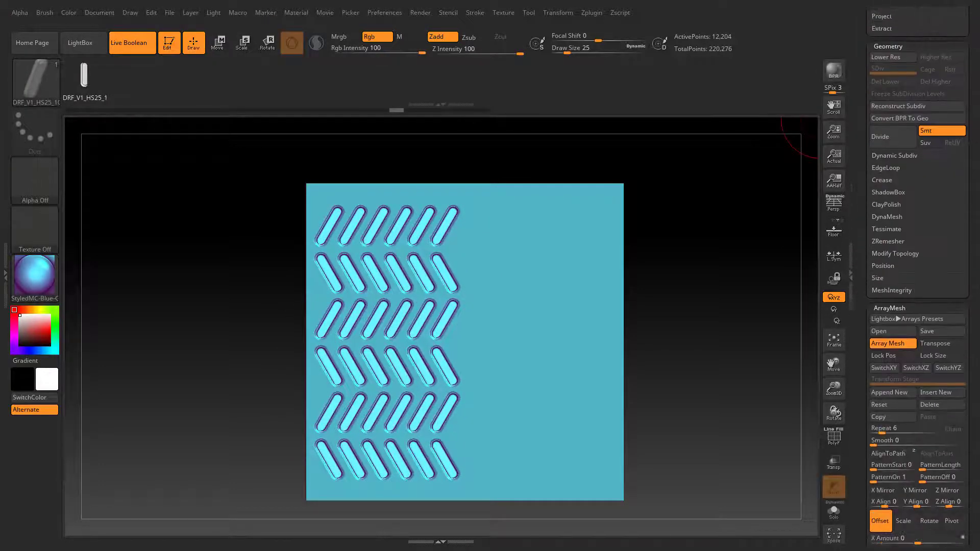
pyautogui.click(899, 306)
pyautogui.click(899, 306)
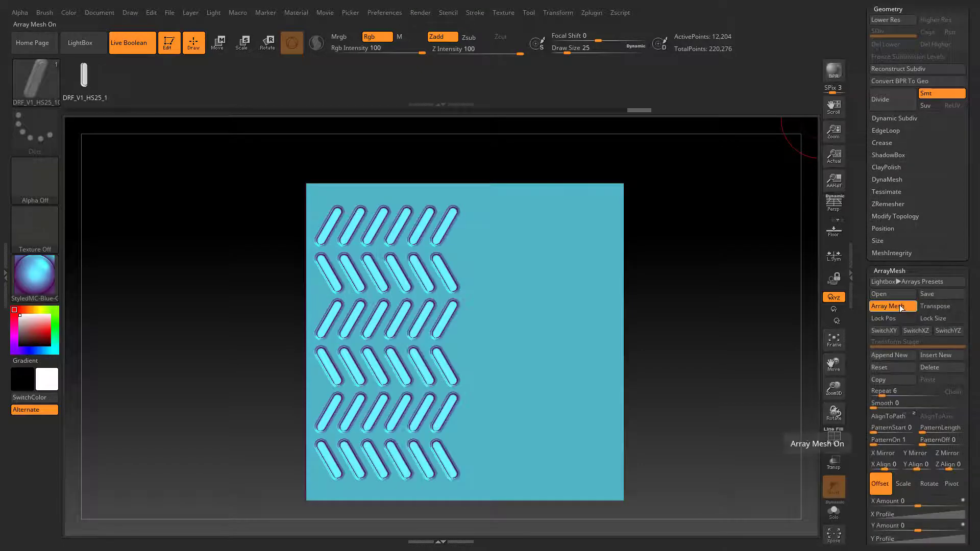
pyautogui.scroll(-3, 899, 307)
pyautogui.moveTo(892, 476); pyautogui.dragTo(893, 478)
pyautogui.moveTo(873, 320); pyautogui.dragTo(885, 319)
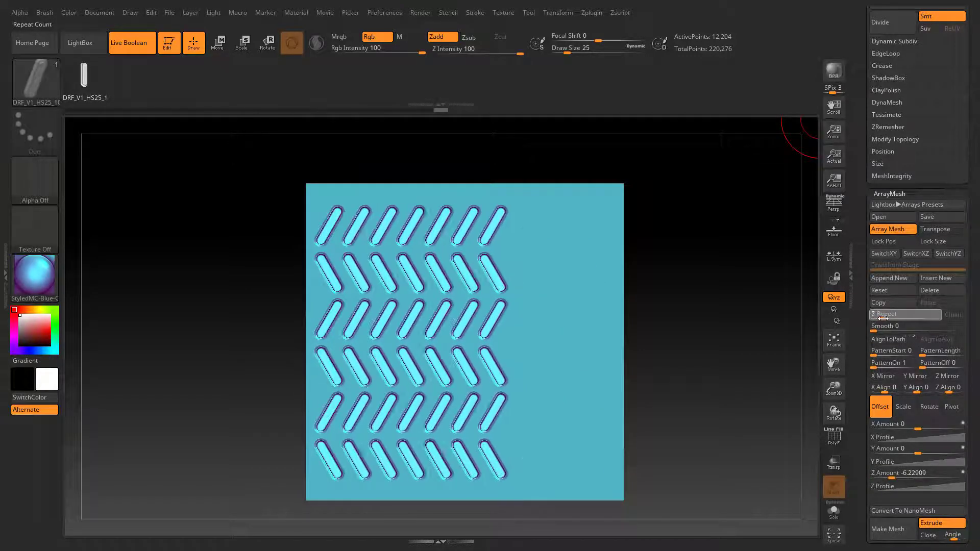
pyautogui.moveTo(890, 475); pyautogui.dragTo(886, 475)
# Step: Array the Y-shaped DRF_V1_HS15 cutter with Array Mesh, using 11 repeats and a Y rotation of 360
pyautogui.scroll(10, 893, 357)
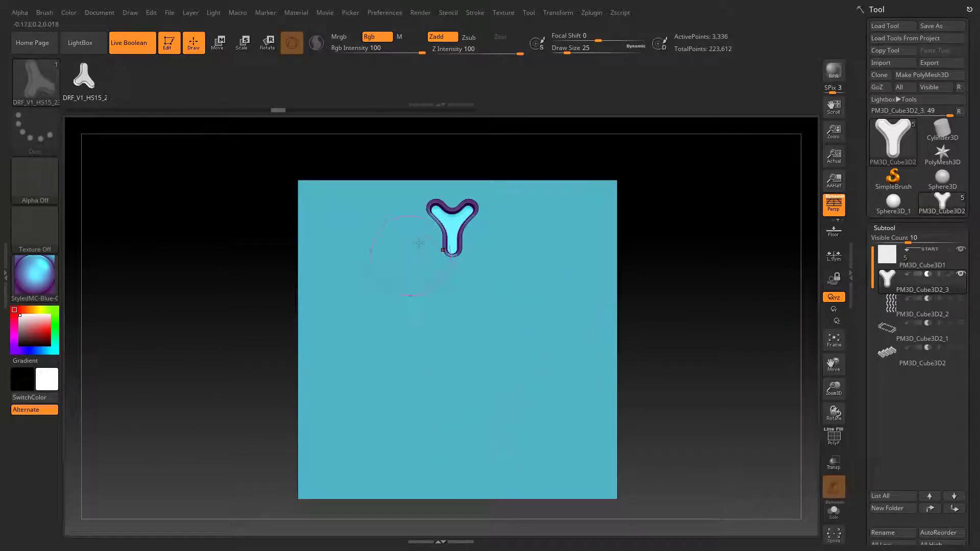
pyautogui.scroll(-10, 972, 432)
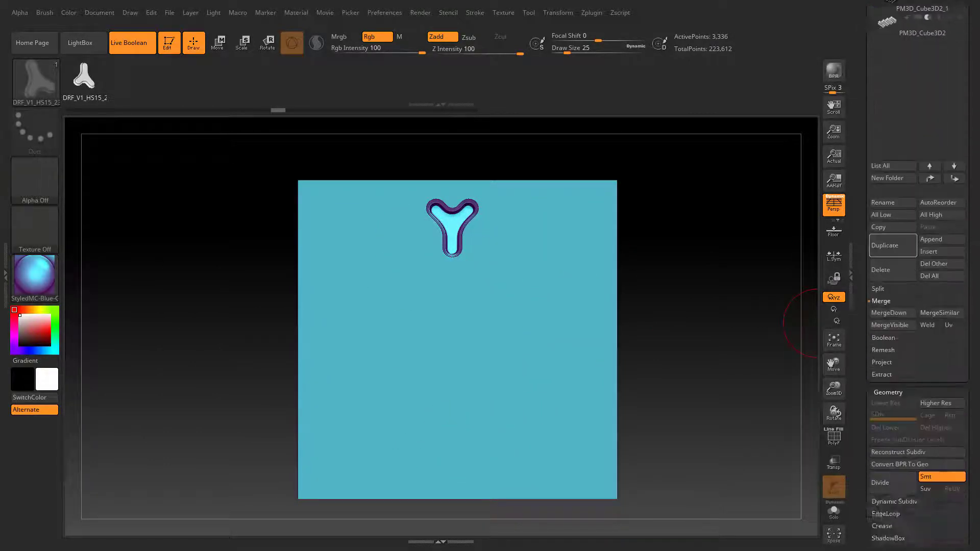
pyautogui.scroll(-2, 909, 289)
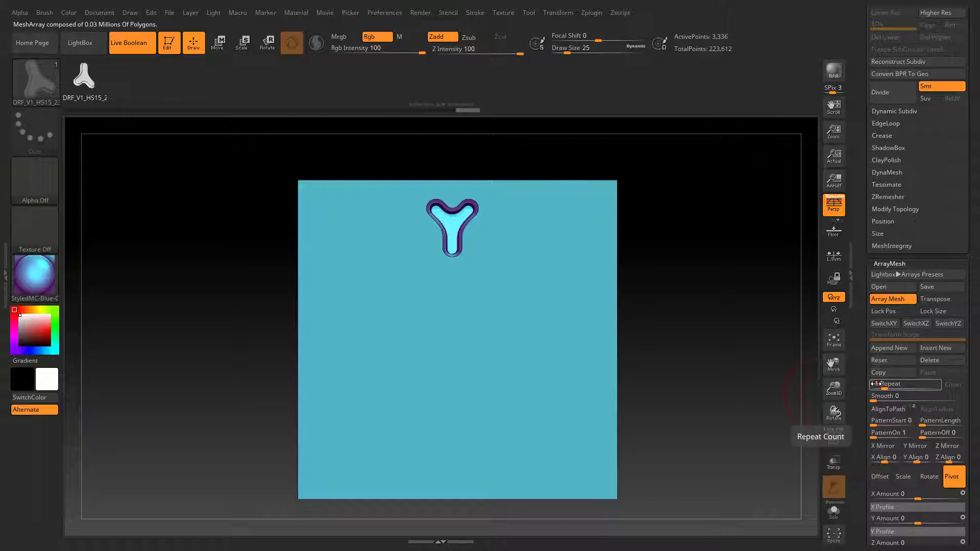
pyautogui.scroll(-3, 914, 434)
pyautogui.click(928, 316)
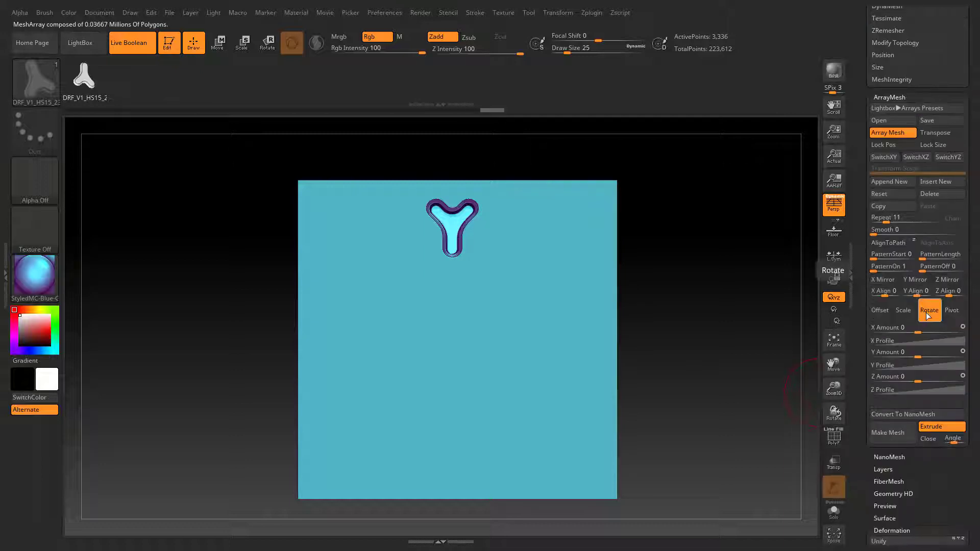
pyautogui.click(885, 353)
pyautogui.write('360')
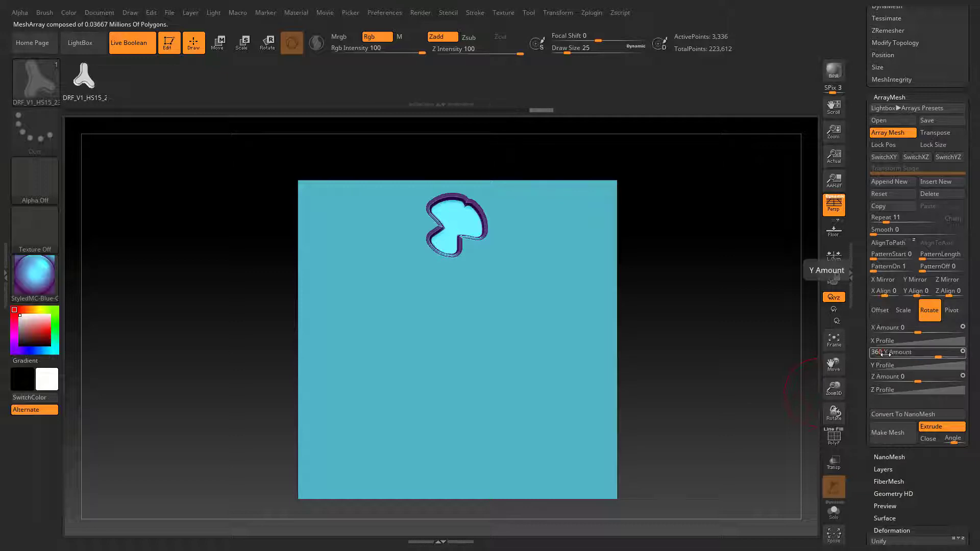
# Step: Offset the array's pivot along X to spread the Y-shaped cutters into a ring around the face centre
pyautogui.click(953, 311)
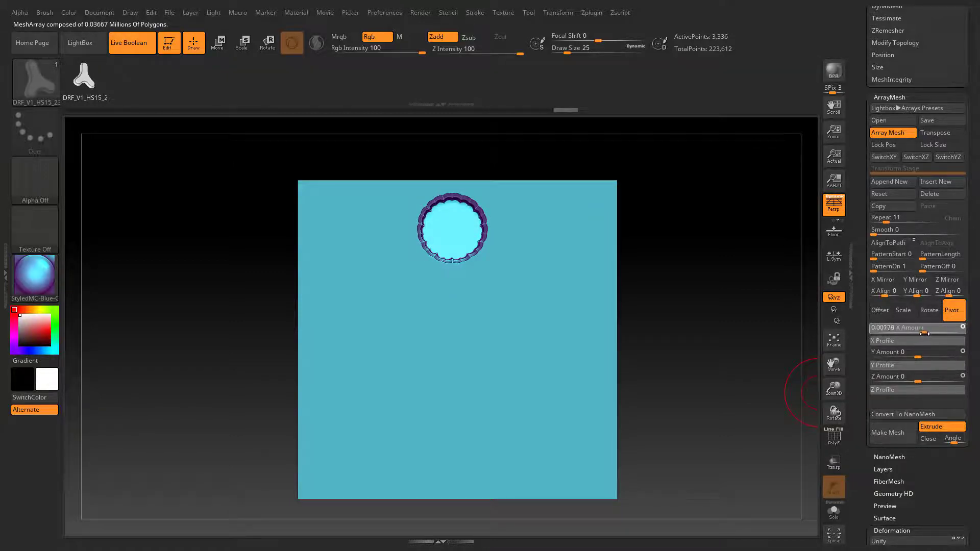
pyautogui.moveTo(924, 333); pyautogui.dragTo(938, 336)
pyautogui.press('w')
pyautogui.scroll(5, 913, 367)
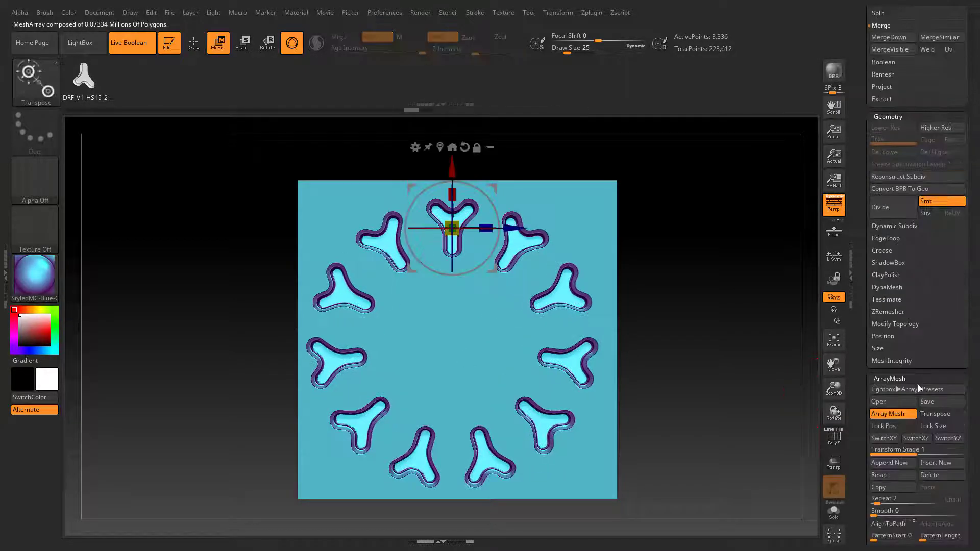
pyautogui.click(893, 414)
pyautogui.click(892, 413)
pyautogui.press('q')
pyautogui.moveTo(699, 312); pyautogui.dragTo(717, 321)
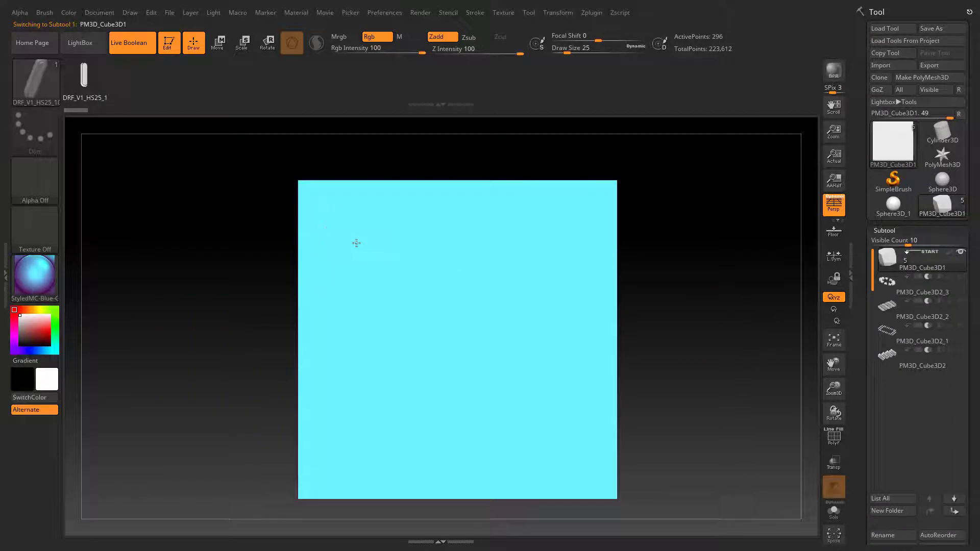
# Step: Insert a long DRF_V1_HS25 slot as a subtractive cutter and tilt it diagonally across the face's upper-left corner
pyautogui.moveTo(355, 242); pyautogui.dragTo(346, 317)
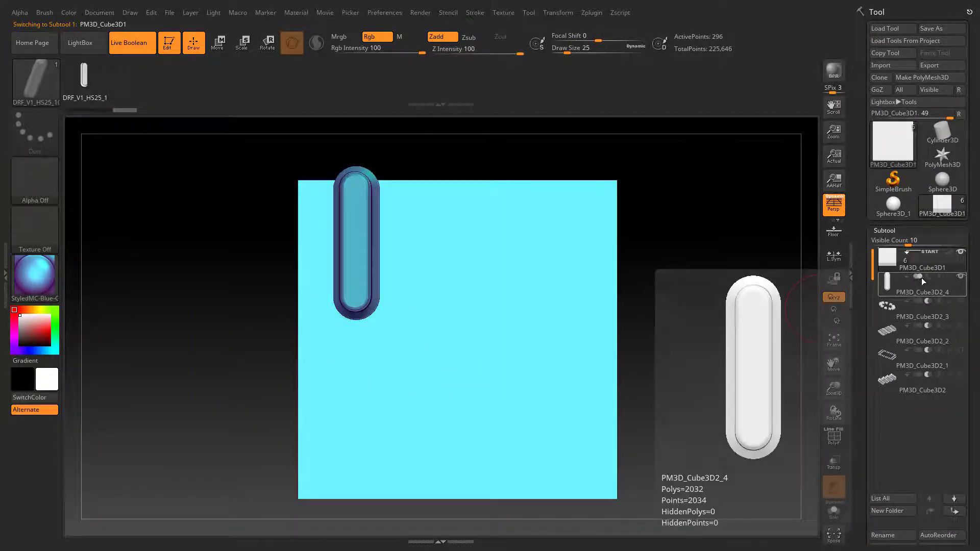
pyautogui.click(920, 277)
pyautogui.press('w')
pyautogui.keyDown('shift'); pyautogui.moveTo(330, 209); pyautogui.dragTo(269, 156); pyautogui.keyUp('shift')
pyautogui.moveTo(270, 241); pyautogui.dragTo(272, 238)
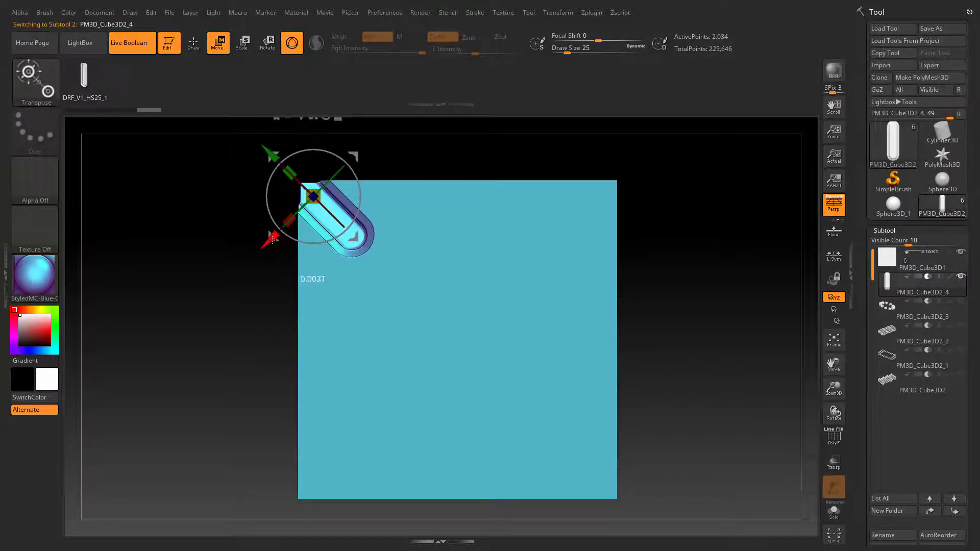
pyautogui.moveTo(272, 154); pyautogui.dragTo(274, 156)
# Step: Duplicate the corner slot as a subtractive subtool and mirror it along X to the face's lower corner
pyautogui.moveTo(914, 449); pyautogui.dragTo(913, 372)
pyautogui.click(894, 503)
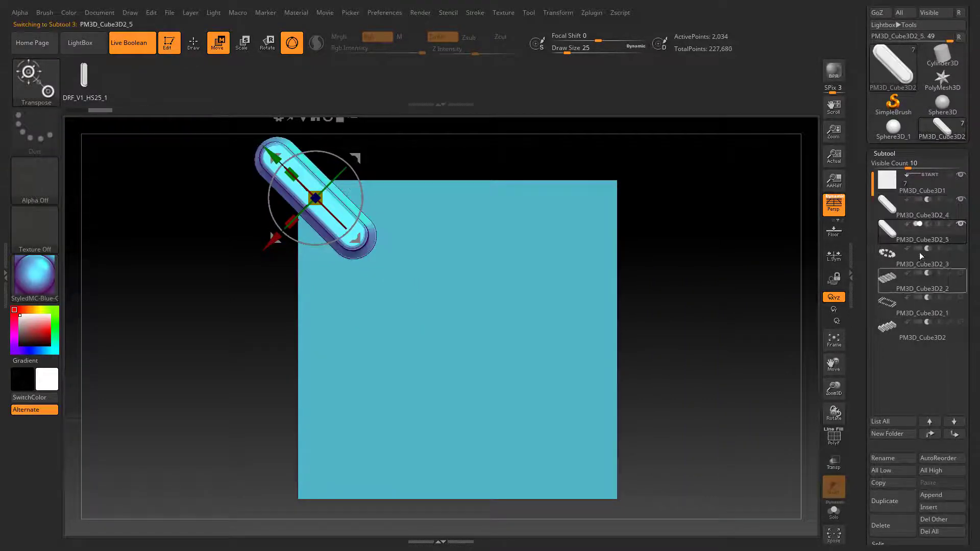
pyautogui.click(928, 224)
pyautogui.moveTo(917, 446); pyautogui.dragTo(916, 11)
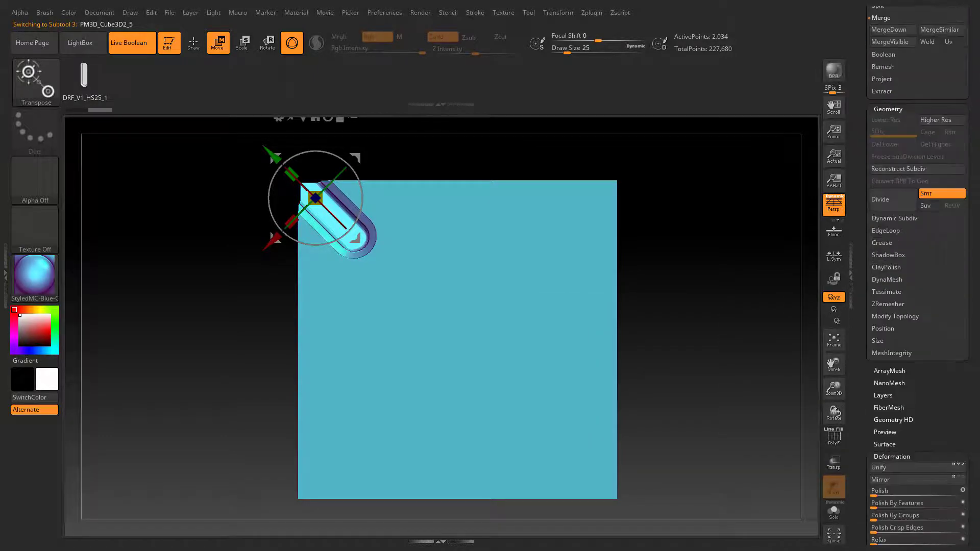
pyautogui.click(909, 480)
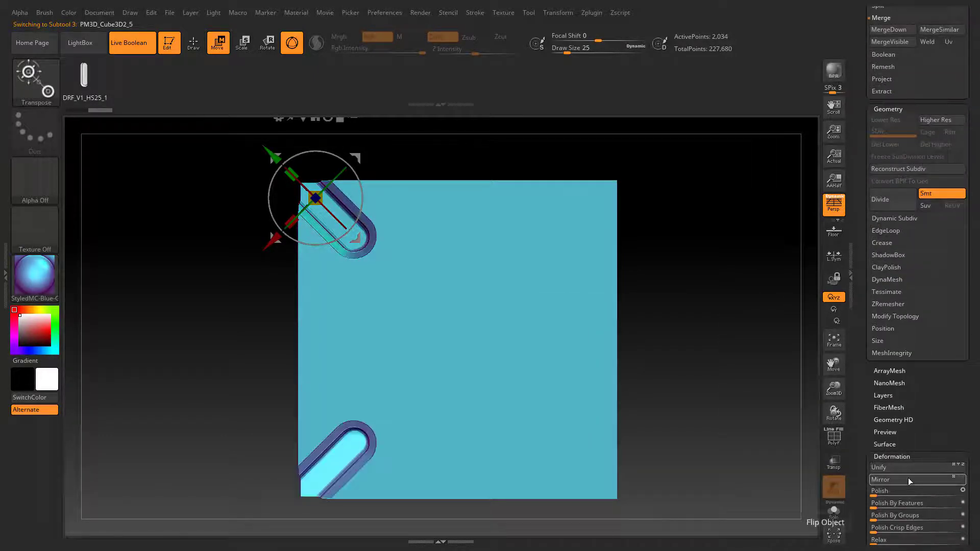
# Step: Merge the upper and lower corner slots into one subtool
pyautogui.scroll(10, 976, 375)
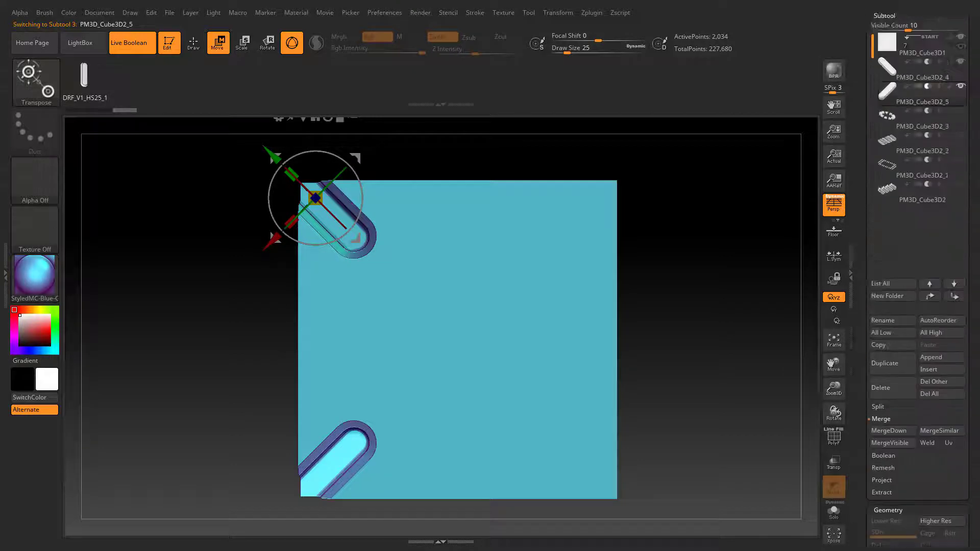
pyautogui.click(920, 199)
pyautogui.moveTo(975, 486); pyautogui.dragTo(976, 417)
pyautogui.click(901, 461)
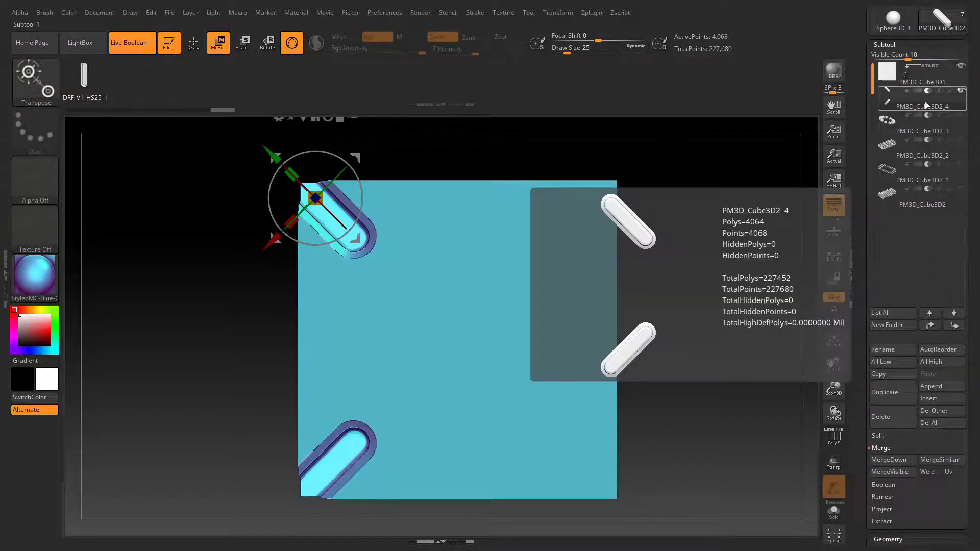
# Step: Duplicate the pair of corner slots as a subtractive subtool and mirror it along Y to the cube's opposite face
pyautogui.click(901, 392)
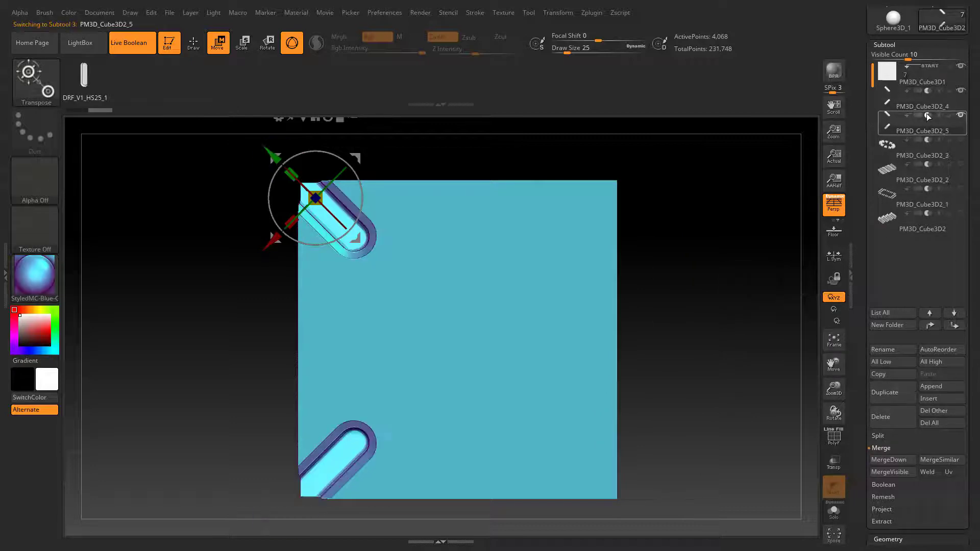
pyautogui.moveTo(977, 409); pyautogui.dragTo(976, 288)
pyautogui.click(953, 389)
pyautogui.moveTo(621, 337); pyautogui.dragTo(532, 331)
pyautogui.click(893, 393)
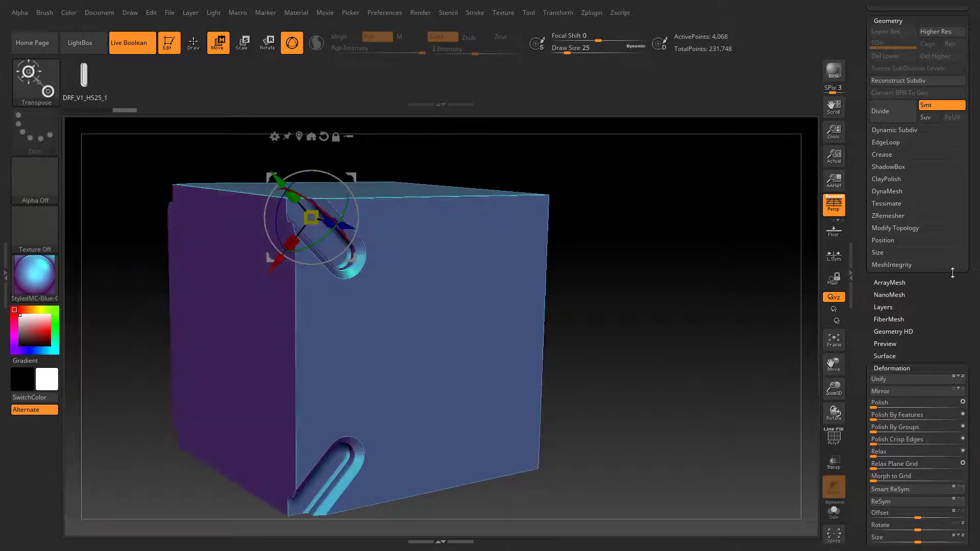
# Step: Merge the front and back pairs of corner slots into one subtool
pyautogui.moveTo(976, 231); pyautogui.dragTo(976, 344)
pyautogui.click(915, 177)
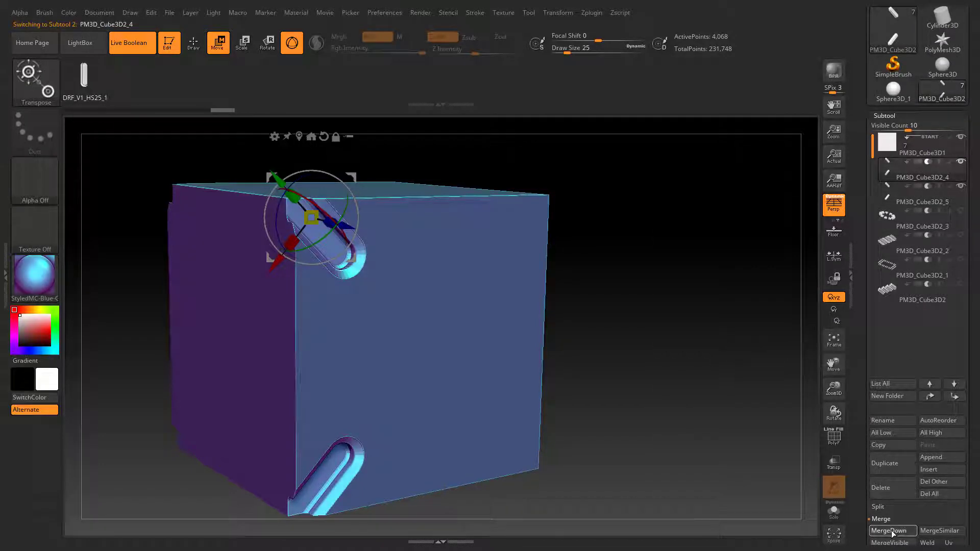
pyautogui.click(889, 530)
# Step: Duplicate the four-slot cutter as a subtractive subtool and mirror it along Z to the cube's other side corners
pyautogui.click(927, 185)
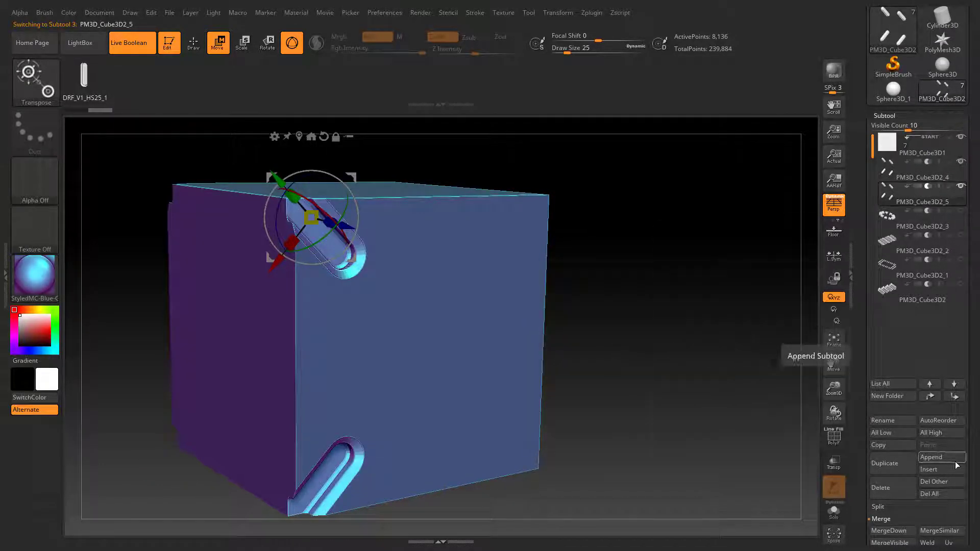
pyautogui.scroll(-10, 918, 276)
pyautogui.scroll(-4, 918, 276)
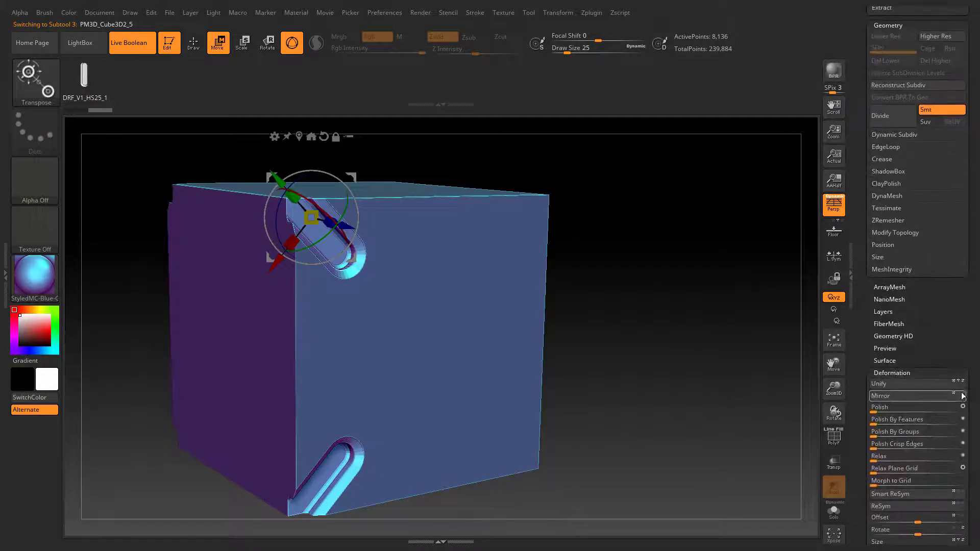
pyautogui.click(908, 397)
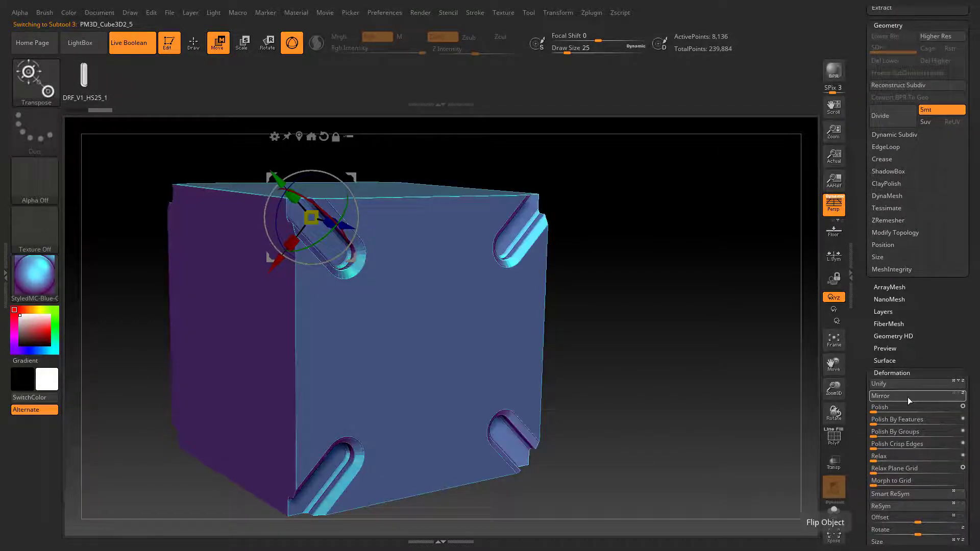
# Step: Merge the two four-slot cutters into a single subtool covering all eight cube corners
pyautogui.scroll(15, 919, 262)
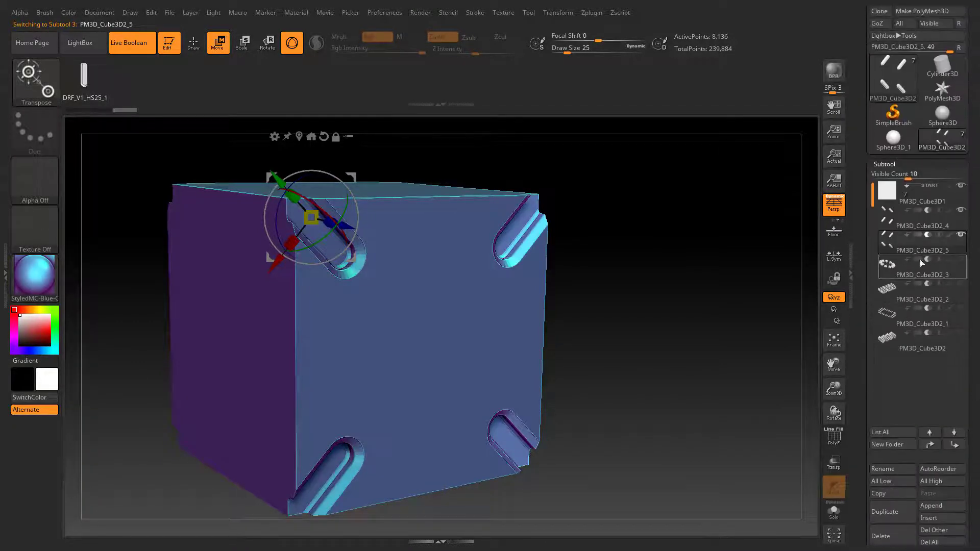
pyautogui.scroll(-2, 891, 510)
pyautogui.click(888, 516)
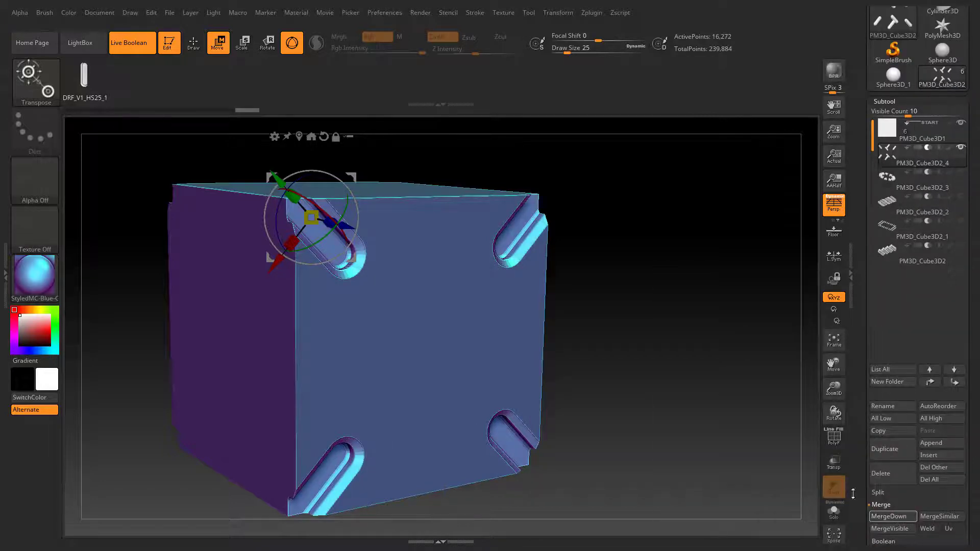
pyautogui.moveTo(697, 365); pyautogui.dragTo(399, 170)
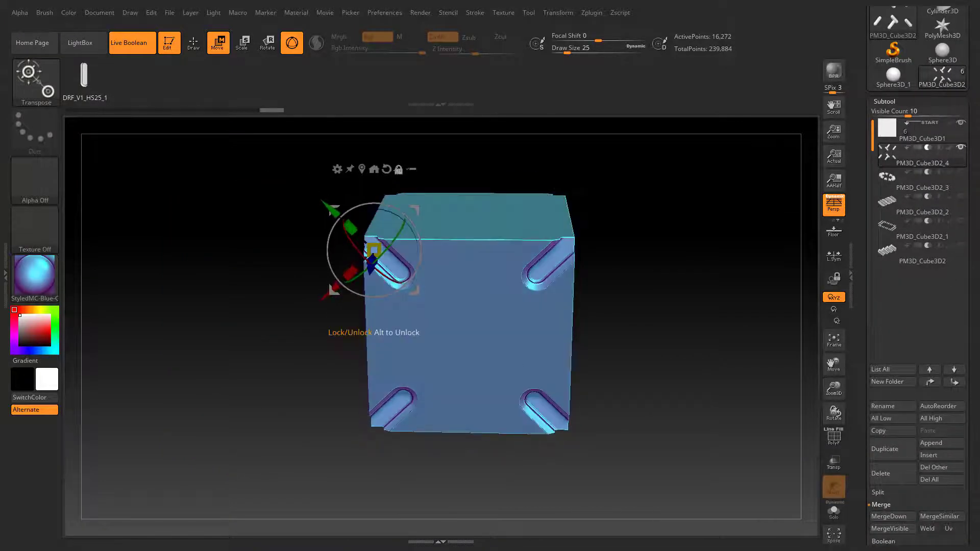
# Step: Centre the Gizmo on the eight-corner slot cutter and reset its orientation to the world axes
pyautogui.click(373, 169)
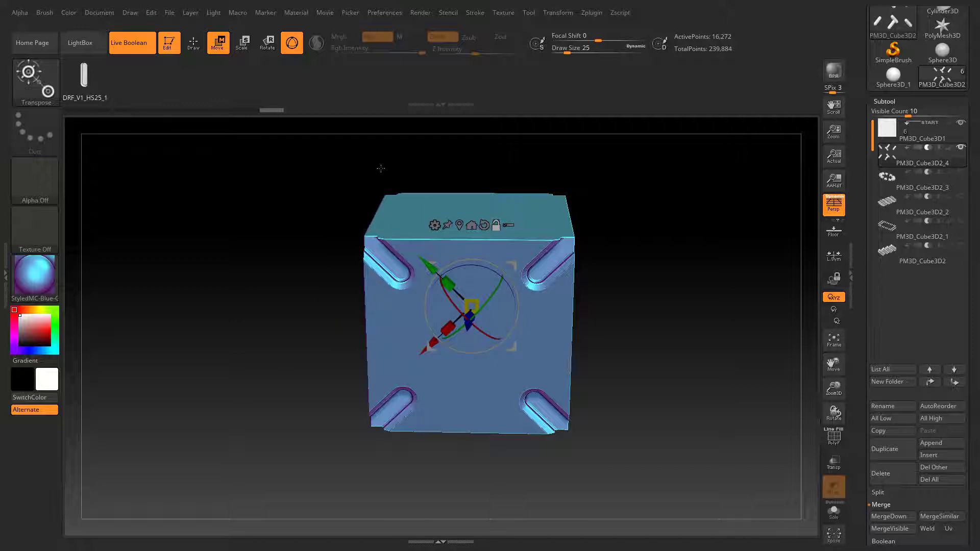
pyautogui.click(484, 225)
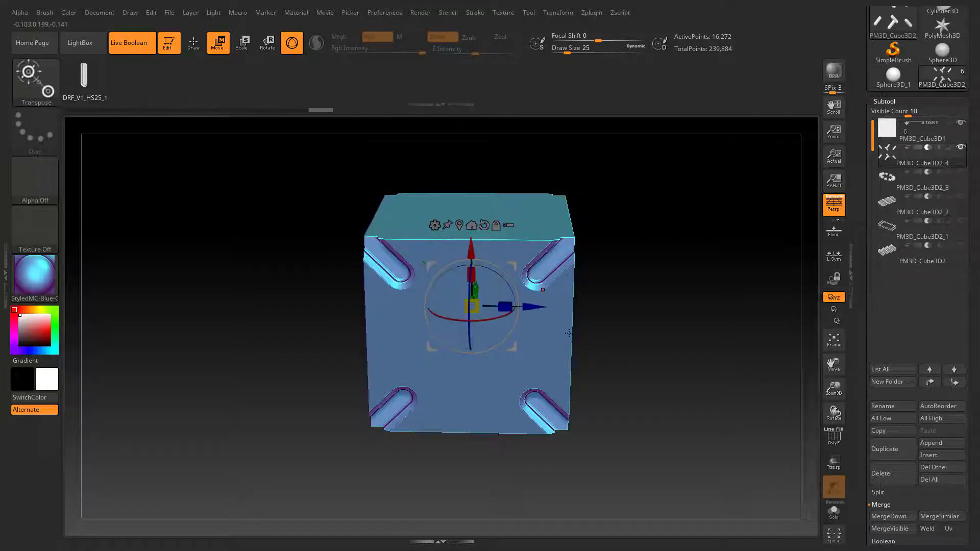
pyautogui.keyDown('shift'); pyautogui.moveTo(569, 333); pyautogui.dragTo(573, 332); pyautogui.keyUp('shift')
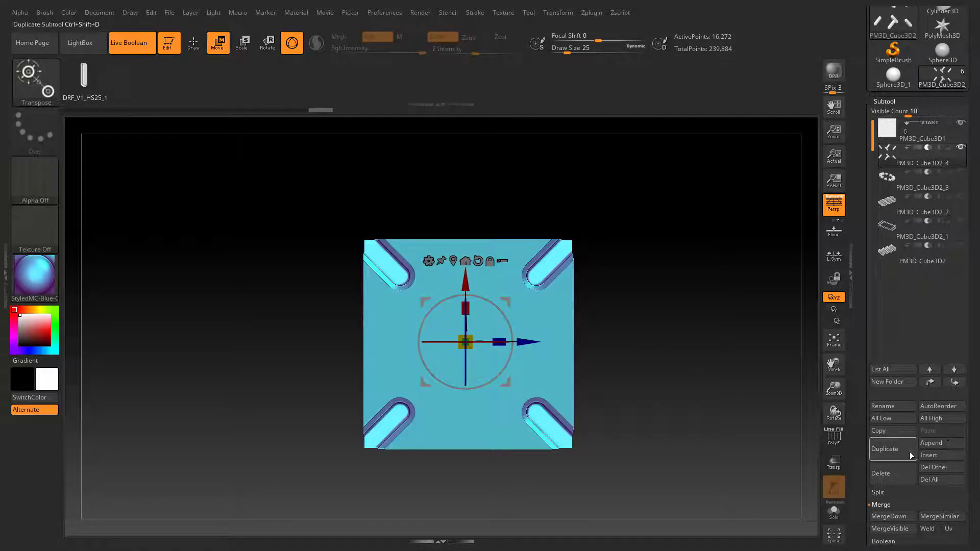
# Step: Duplicate the eight-corner cutter as a subtractive subtool and rotate the copy a quarter turn about the cube's vertical axis onto the adjacent side faces
pyautogui.click(892, 450)
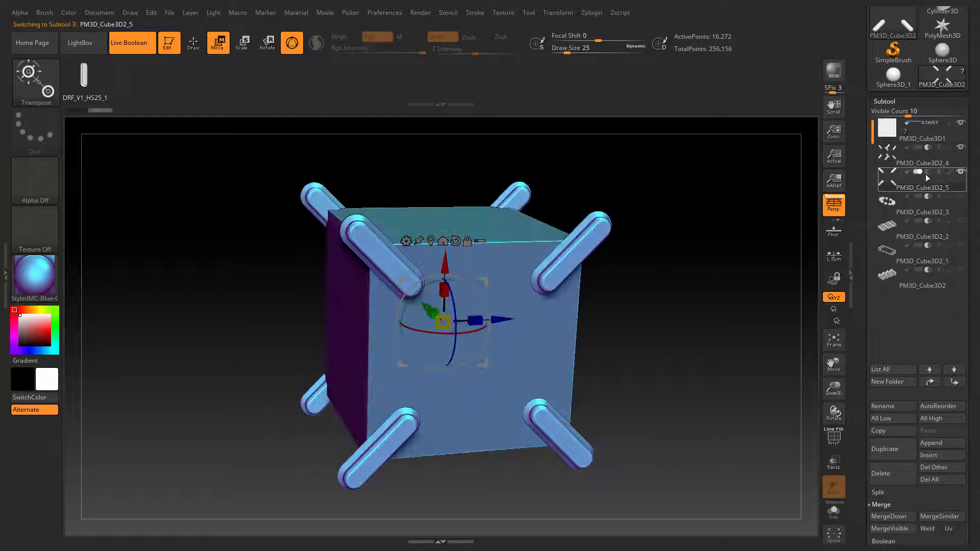
pyautogui.click(927, 172)
pyautogui.moveTo(595, 293); pyautogui.dragTo(620, 306)
pyautogui.keyDown('shift'); pyautogui.moveTo(440, 330); pyautogui.dragTo(343, 316); pyautogui.keyUp('shift')
# Step: Duplicate the rotated cutter as a subtractive subtool and rotate this copy to cut slots into the corners of the cube's upper and lower faces
pyautogui.click(886, 450)
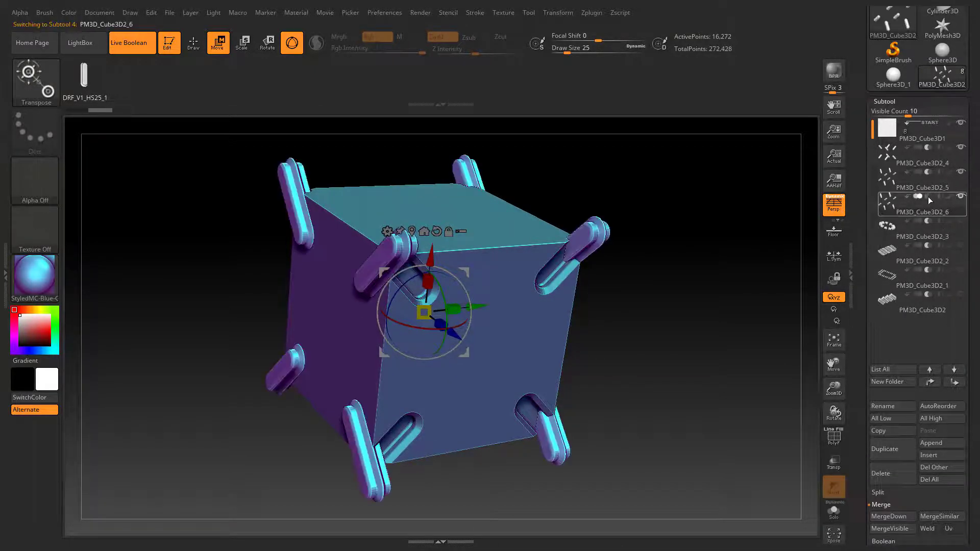
pyautogui.click(927, 197)
pyautogui.keyDown('shift'); pyautogui.moveTo(392, 298); pyautogui.dragTo(380, 245); pyautogui.keyUp('shift')
# Step: Merge the three corner cutters, starting from PM3D_Cube3D2_4, into a single subtractive subtool
pyautogui.click(920, 154)
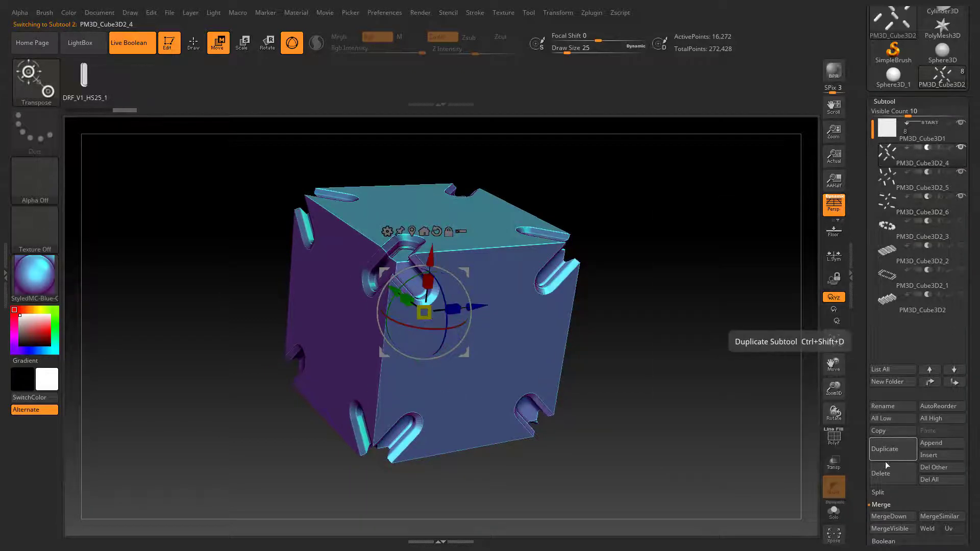
pyautogui.click(887, 517)
pyautogui.click(885, 516)
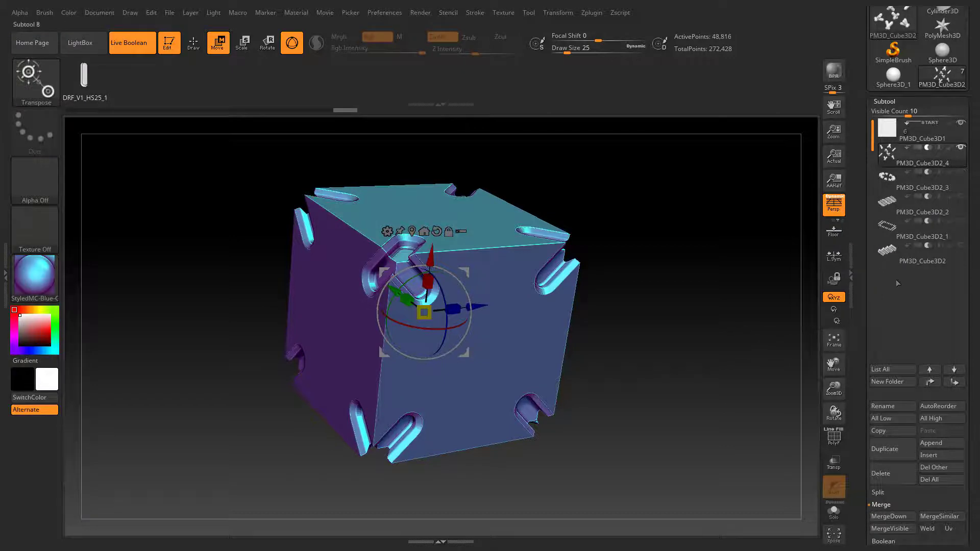
# Step: Subdivide the base cube PM3D_Cube3D1 three times with smoothing on, up to SDiv 4, to round its edges
pyautogui.keyDown('shift'); pyautogui.moveTo(663, 294); pyautogui.dragTo(638, 297); pyautogui.keyUp('shift')
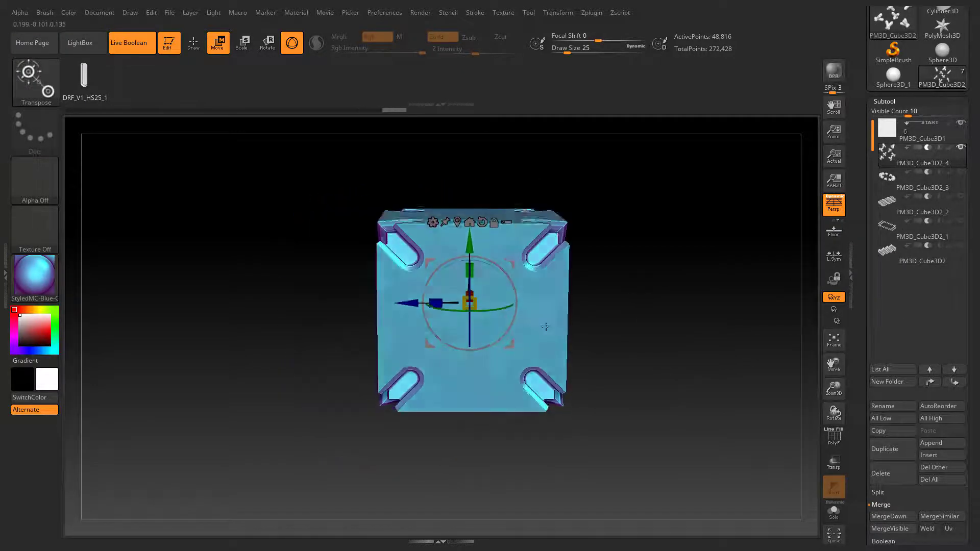
pyautogui.keyDown('alt'); pyautogui.moveTo(543, 336); pyautogui.dragTo(523, 401, button='right'); pyautogui.keyUp('alt')
pyautogui.click(919, 133)
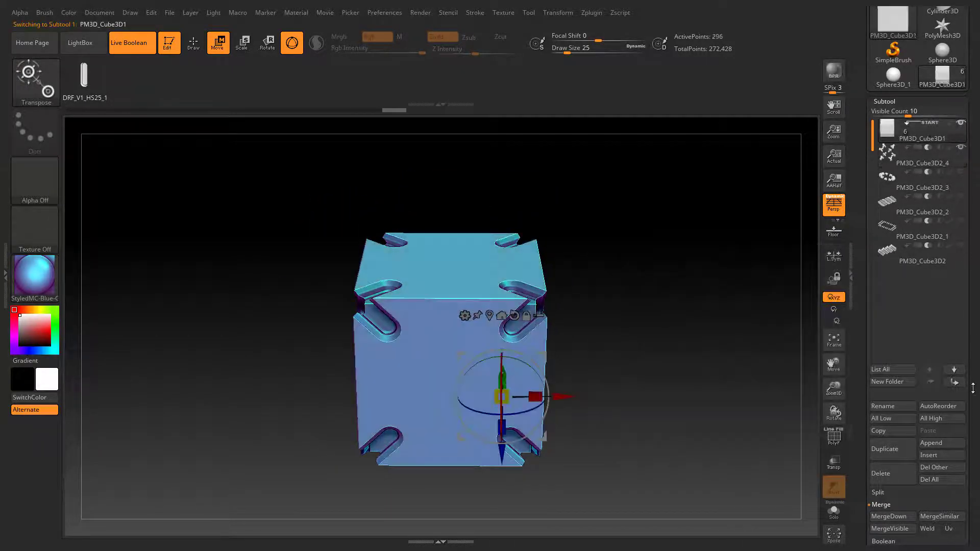
pyautogui.moveTo(973, 388); pyautogui.dragTo(973, 183)
pyautogui.scroll(-7, 963, 289)
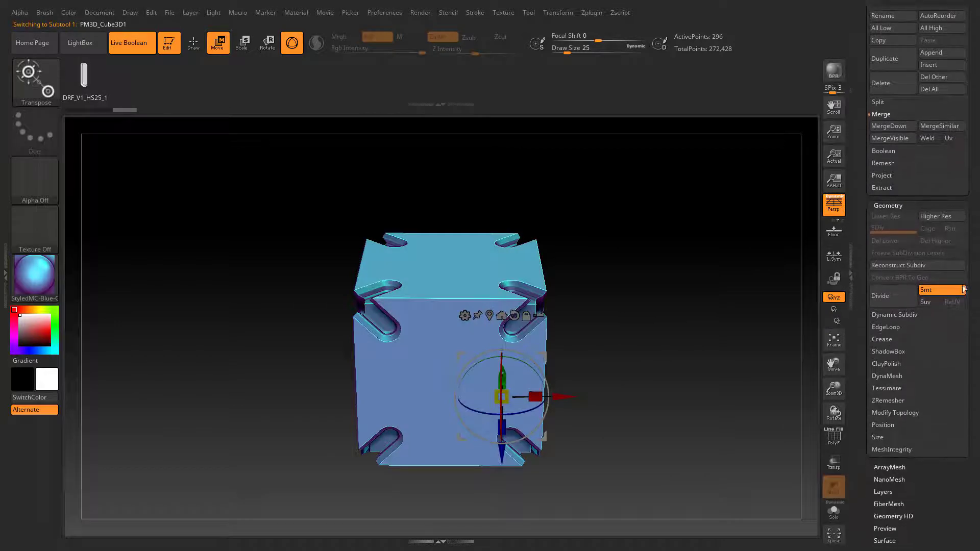
pyautogui.click(893, 301)
pyautogui.click(893, 302)
pyautogui.click(893, 302)
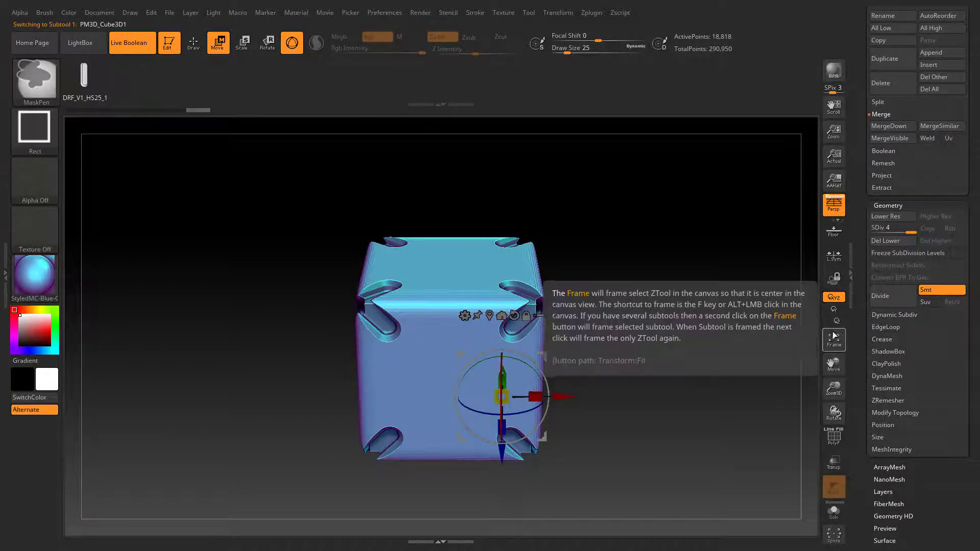
pyautogui.moveTo(502, 336); pyautogui.dragTo(449, 346, button='right')
pyautogui.keyDown('ctrl'); pyautogui.moveTo(449, 346); pyautogui.dragTo(452, 388, button='right'); pyautogui.keyUp('ctrl')
pyautogui.press('q')
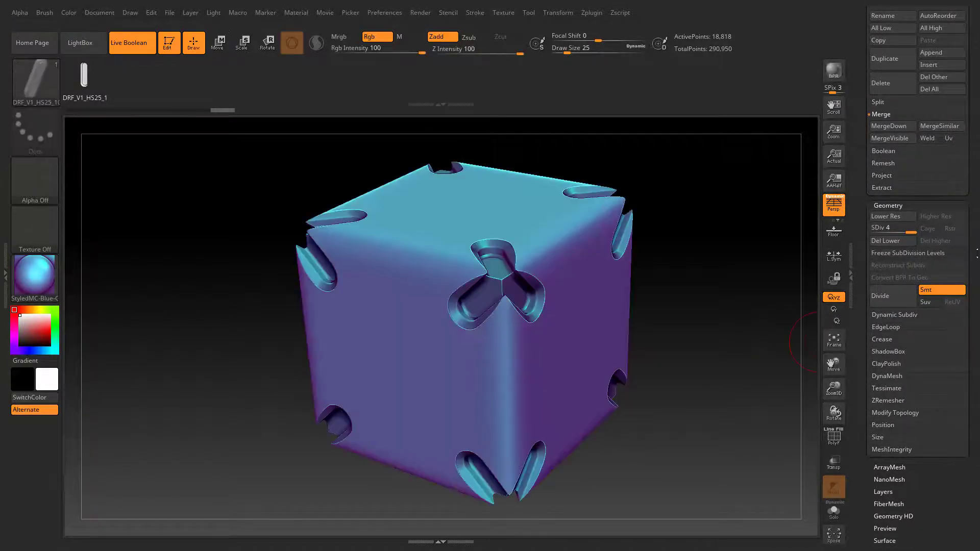
# Step: Scale the merged cutter PM3D_Cube3D2_4 up uniformly from its centre to move the slots outward on the rounded cube corners
pyautogui.scroll(15, 918, 343)
pyautogui.click(913, 286)
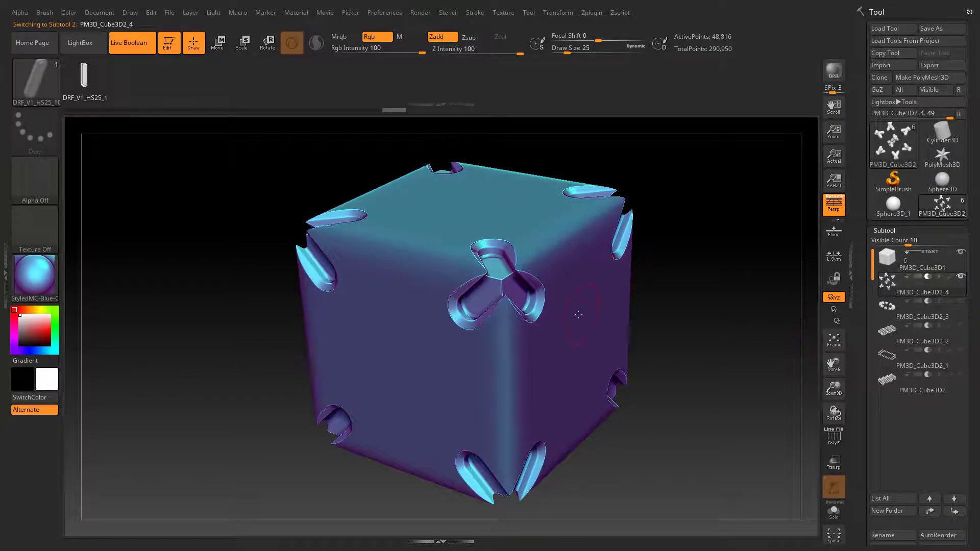
pyautogui.press('w')
pyautogui.moveTo(474, 318); pyautogui.dragTo(487, 309)
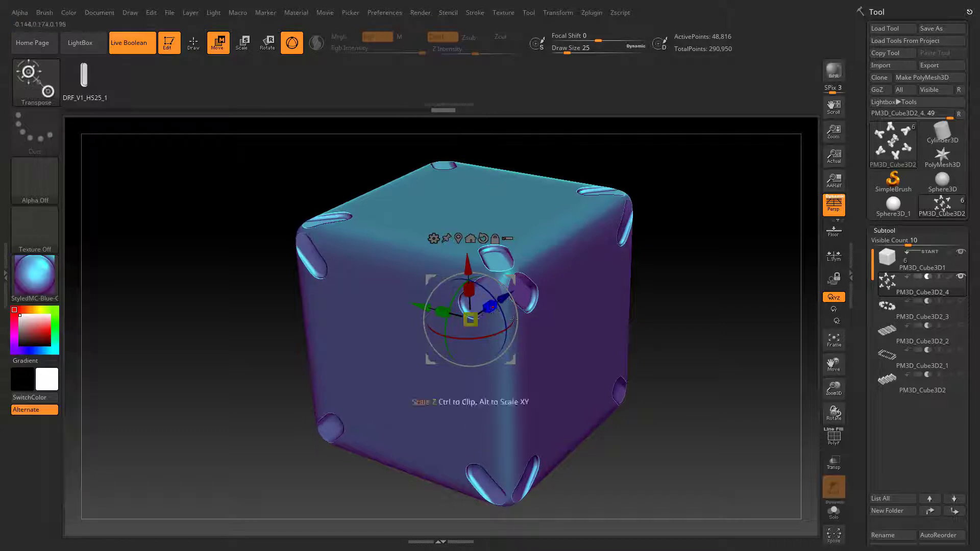
pyautogui.press('q')
pyautogui.moveTo(541, 357); pyautogui.dragTo(605, 345, button='right')
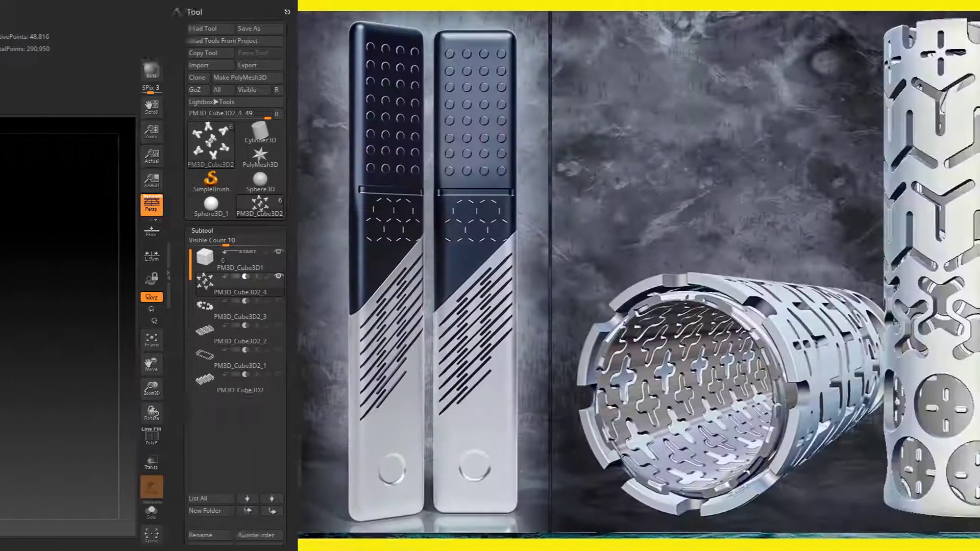